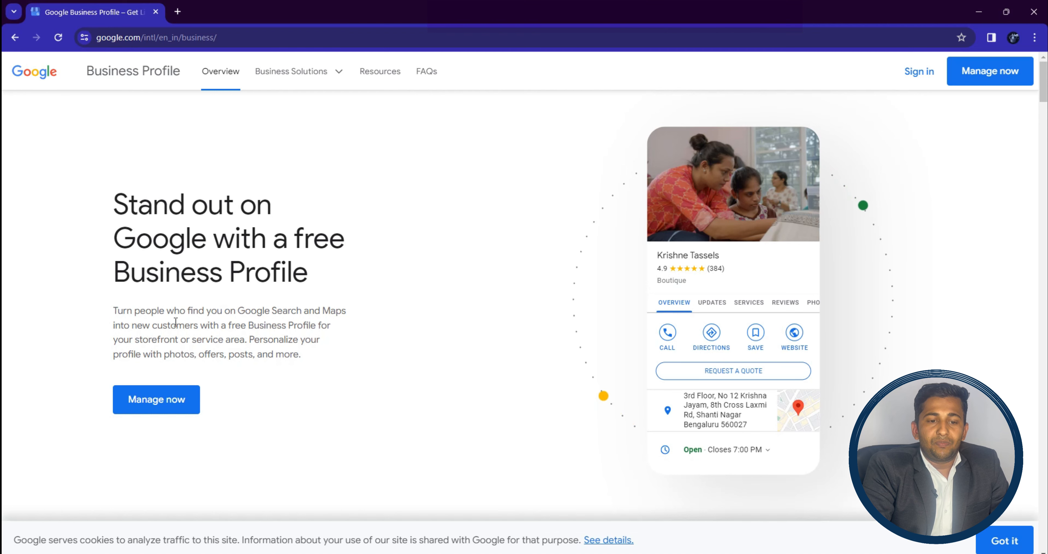
Begin a new business profile and enter 'Morningsip Enterprises' as the business name.
left_click(158, 401)
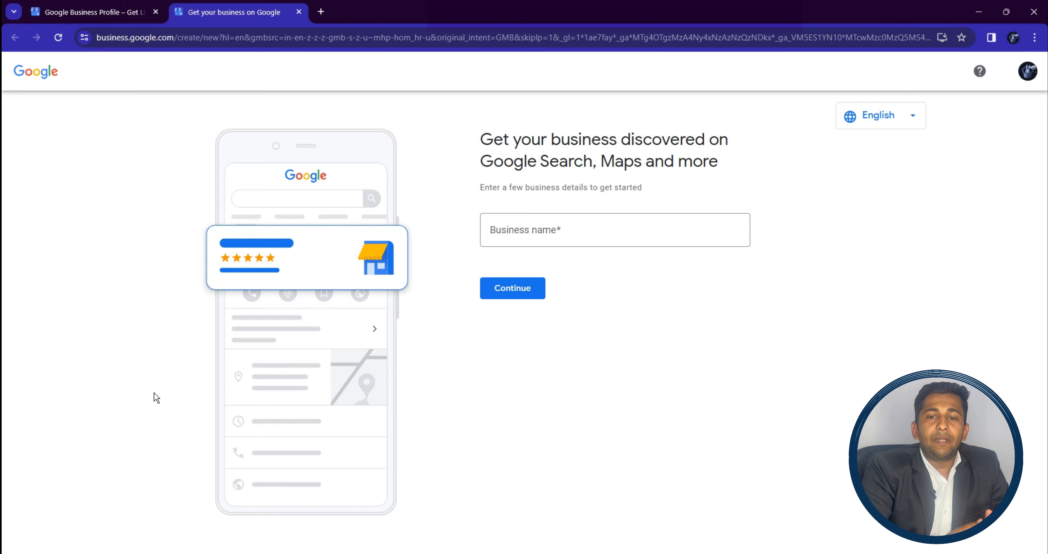
left_click(549, 234)
type("Morningsip Enterprises")
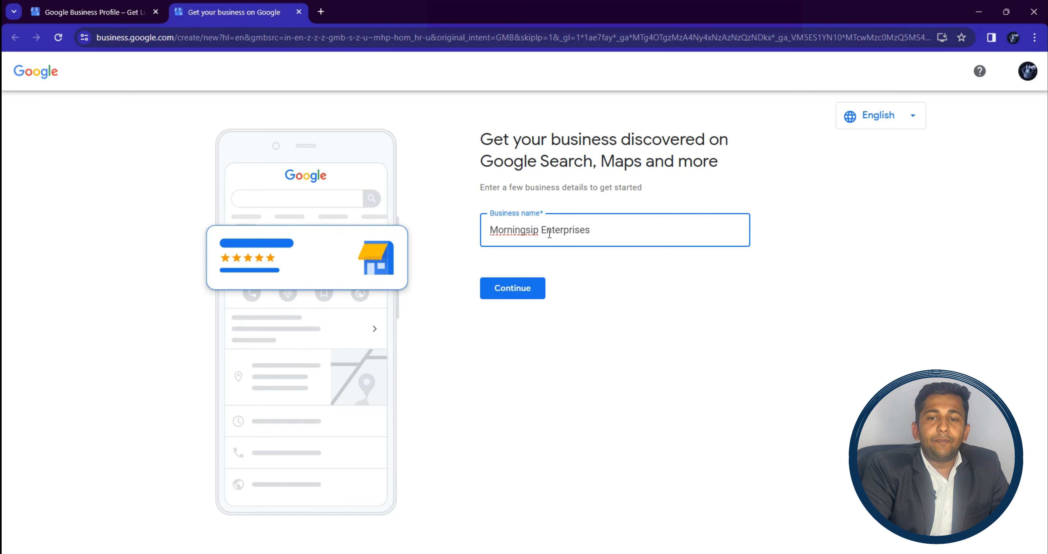
Submit the name and choose Local store and Service business as business types, leaving Online retail unticked.
left_click(515, 282)
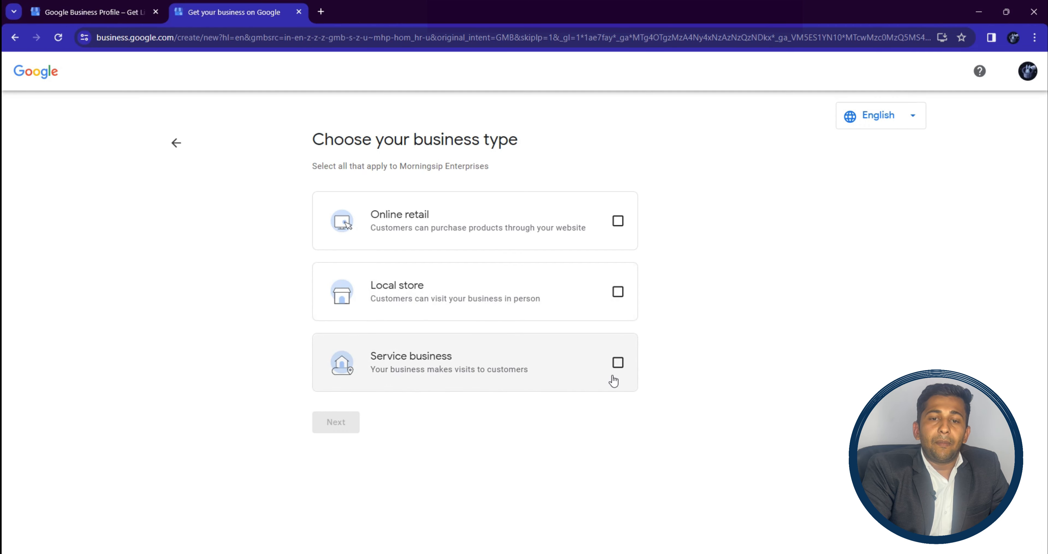
left_click(616, 223)
left_click(615, 290)
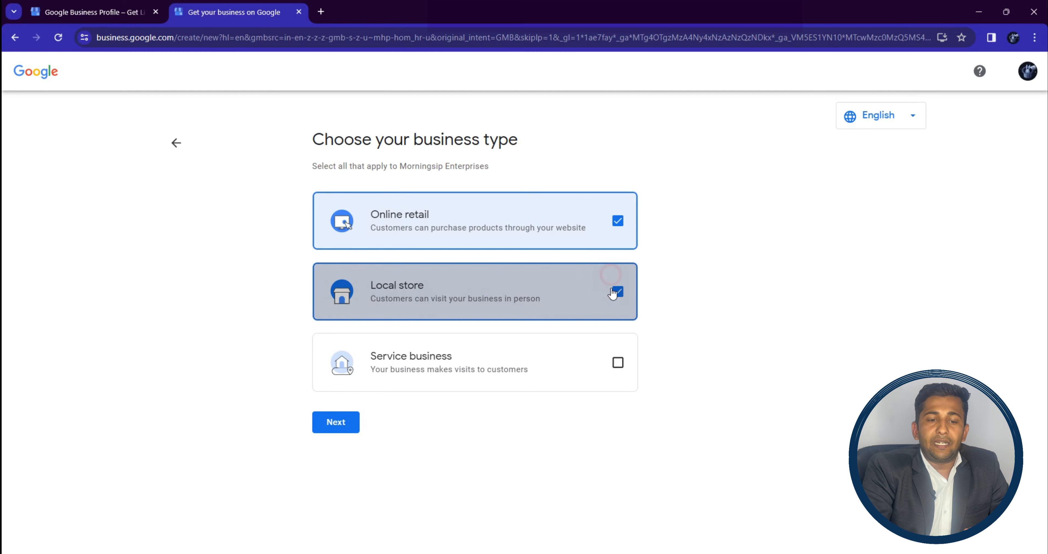
left_click(615, 357)
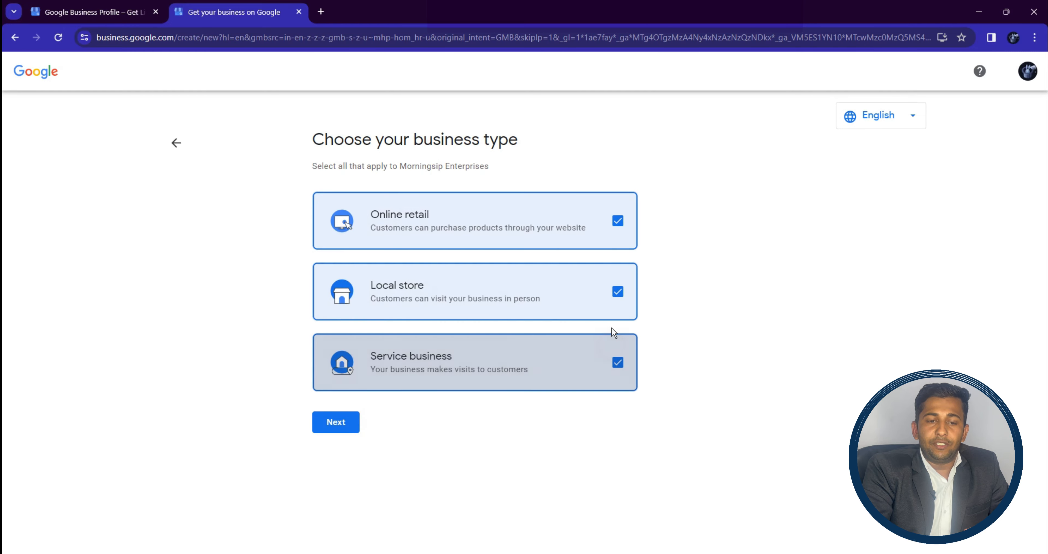
left_click(615, 226)
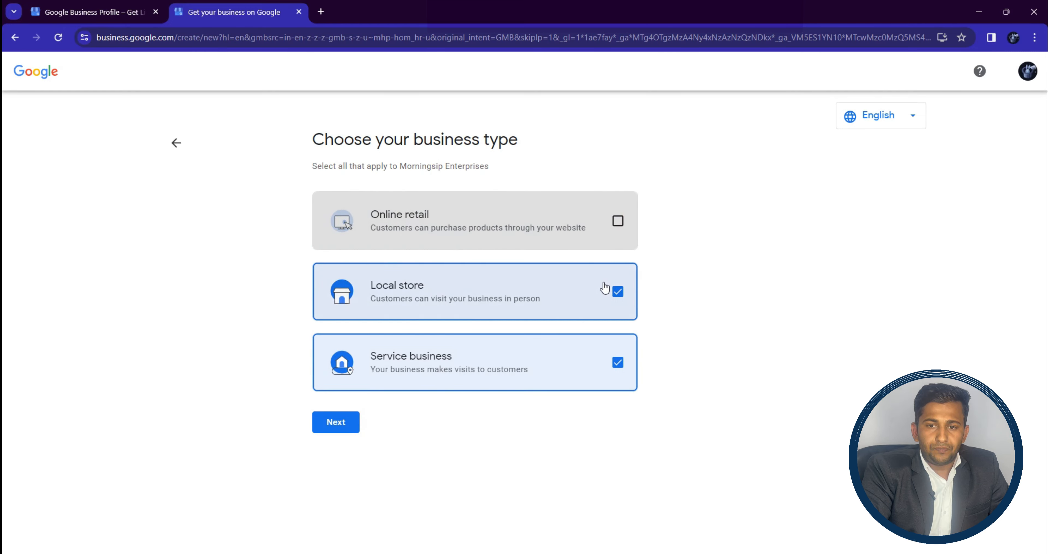
left_click(336, 423)
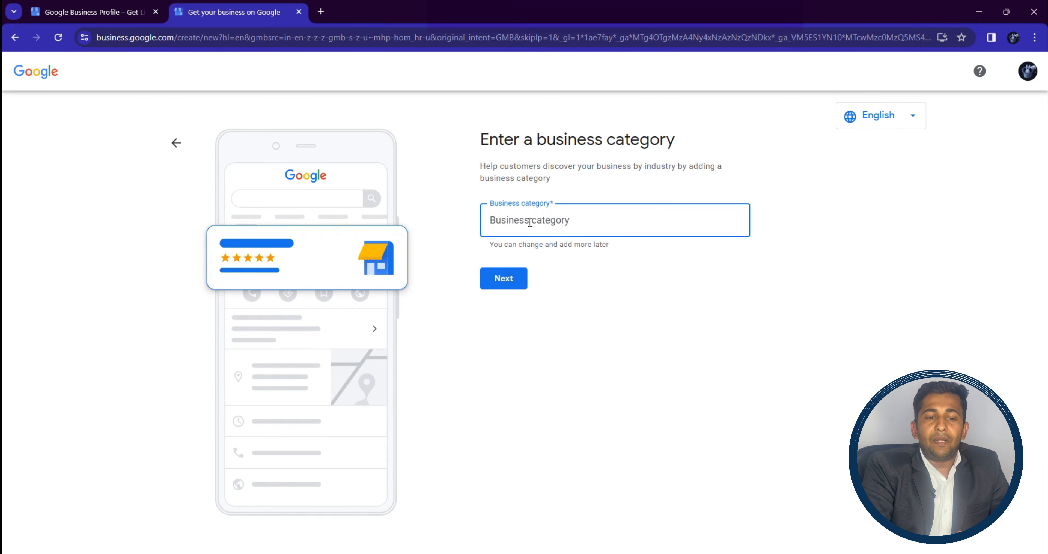
Search 'Adver', select Advertising agency as the business category and confirm it.
type("Adver")
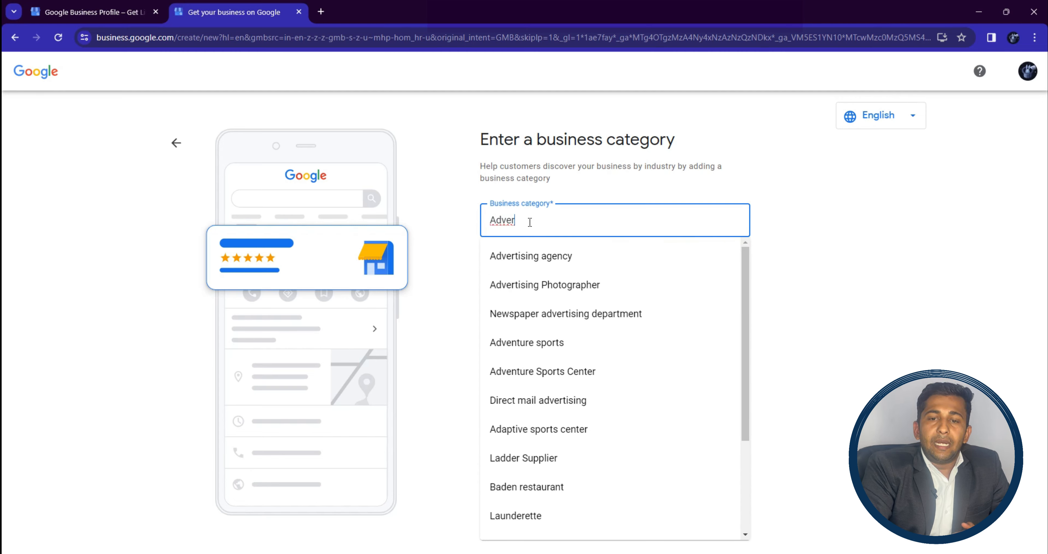
left_click(532, 258)
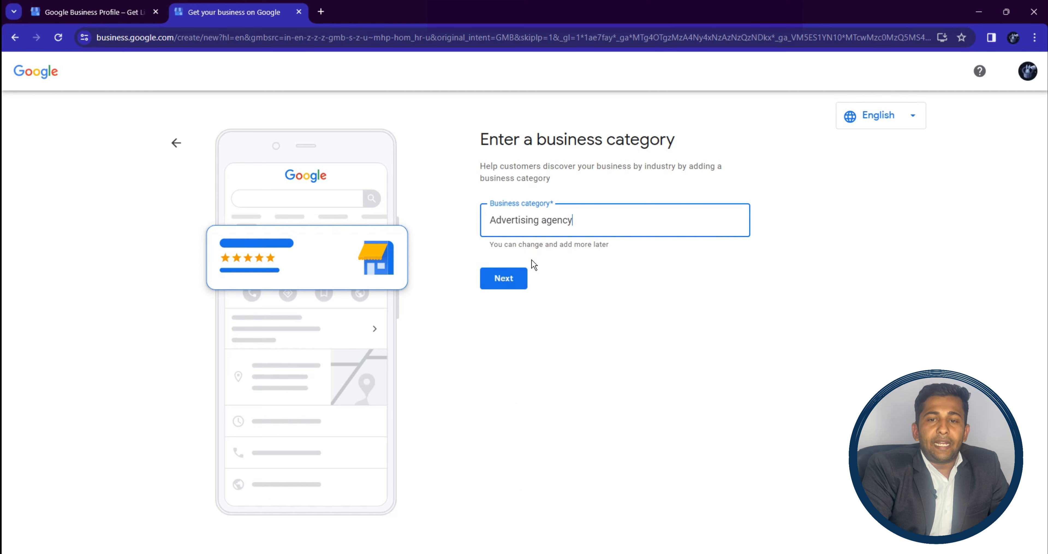
left_click(517, 277)
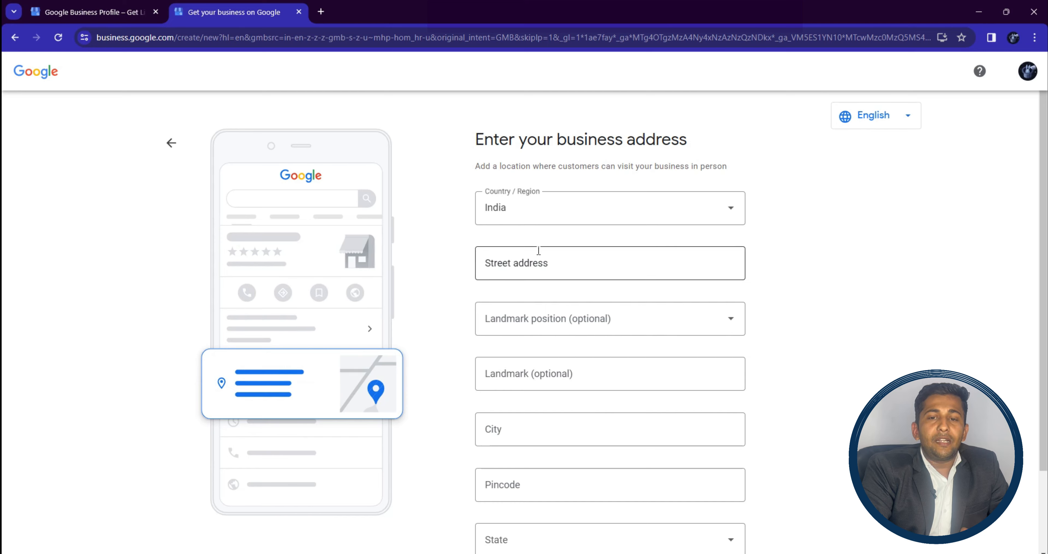
left_click(540, 210)
left_click(540, 212)
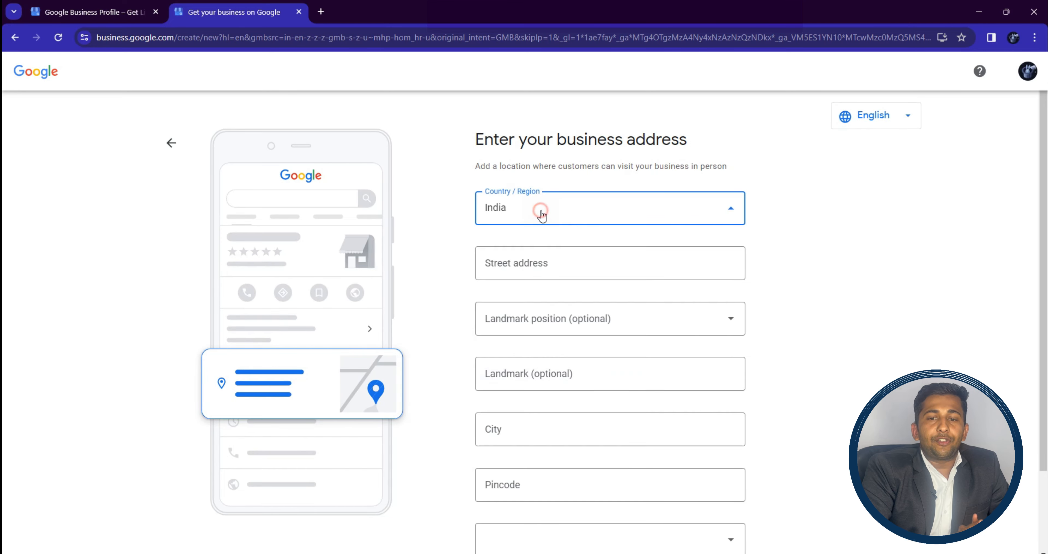
left_click(541, 265)
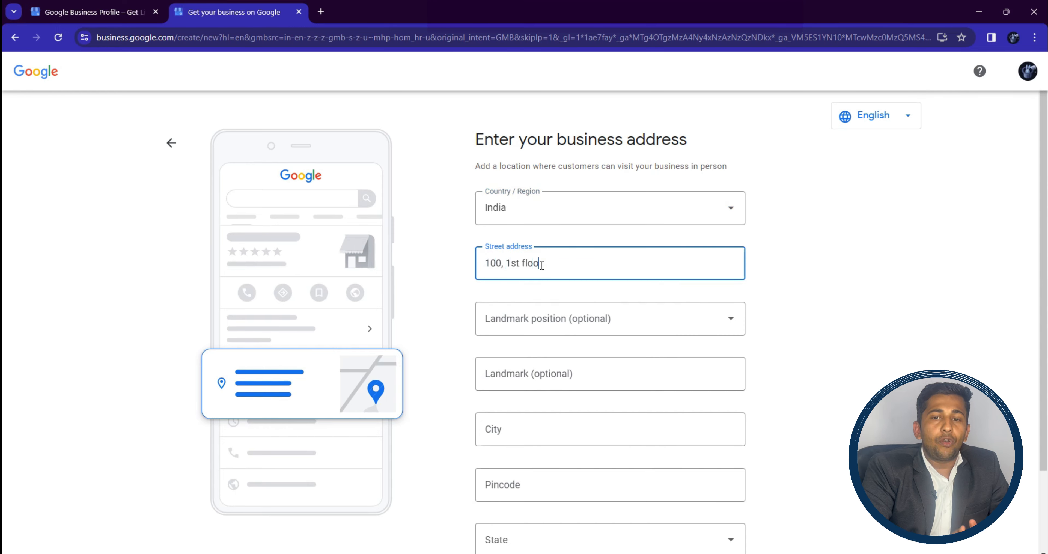
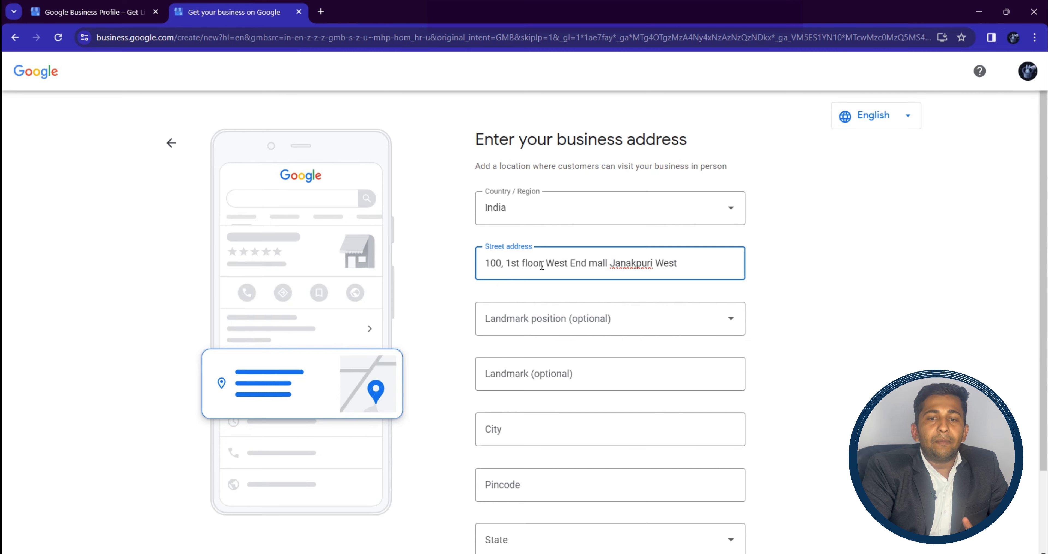
Enter city Delhi, pincode 110058 and state Delhi, then submit the address.
left_click(514, 435)
type("Delhi")
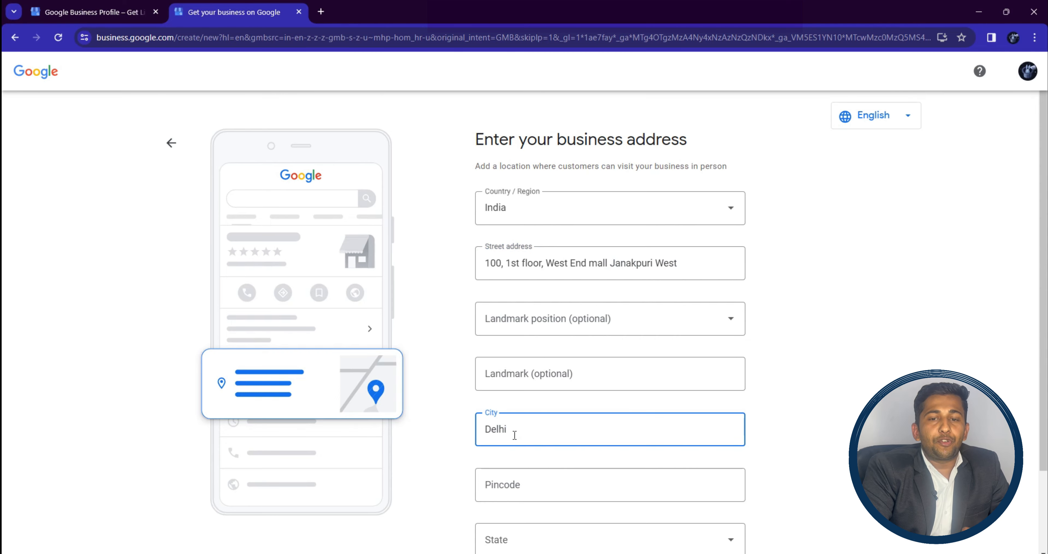
scroll(515, 459, "down", 3)
left_click(533, 381)
type("110058")
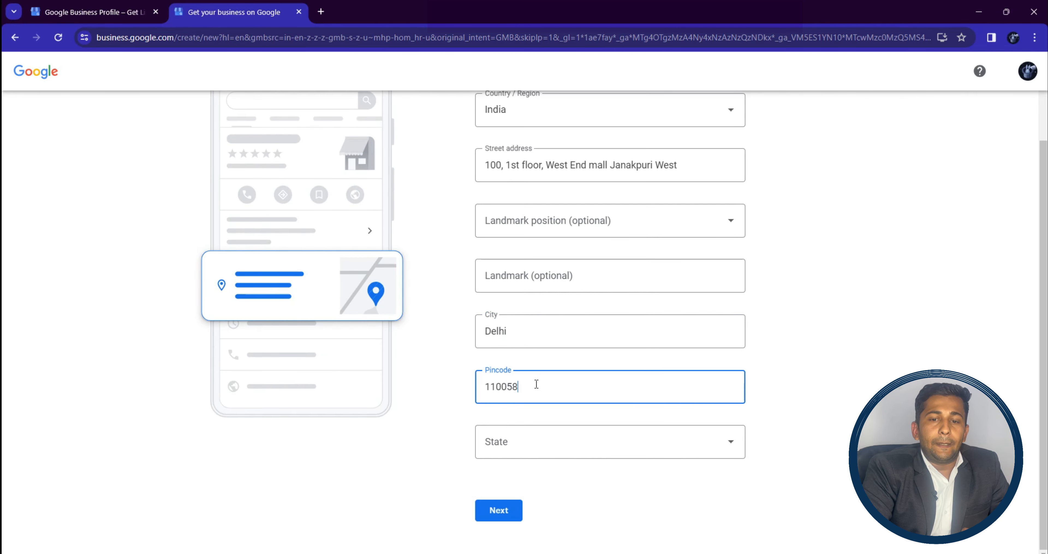
left_click(553, 446)
left_click(534, 319)
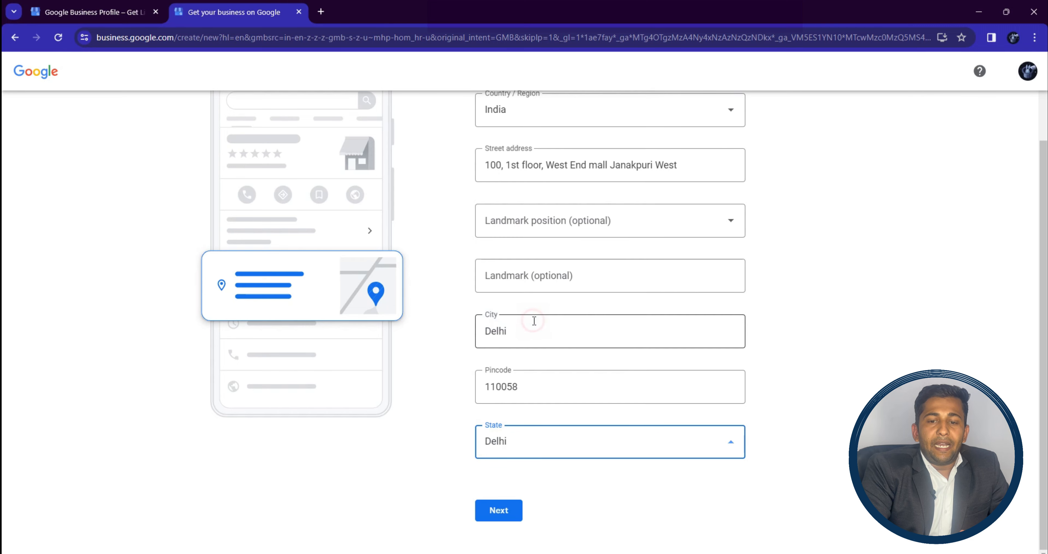
left_click(500, 511)
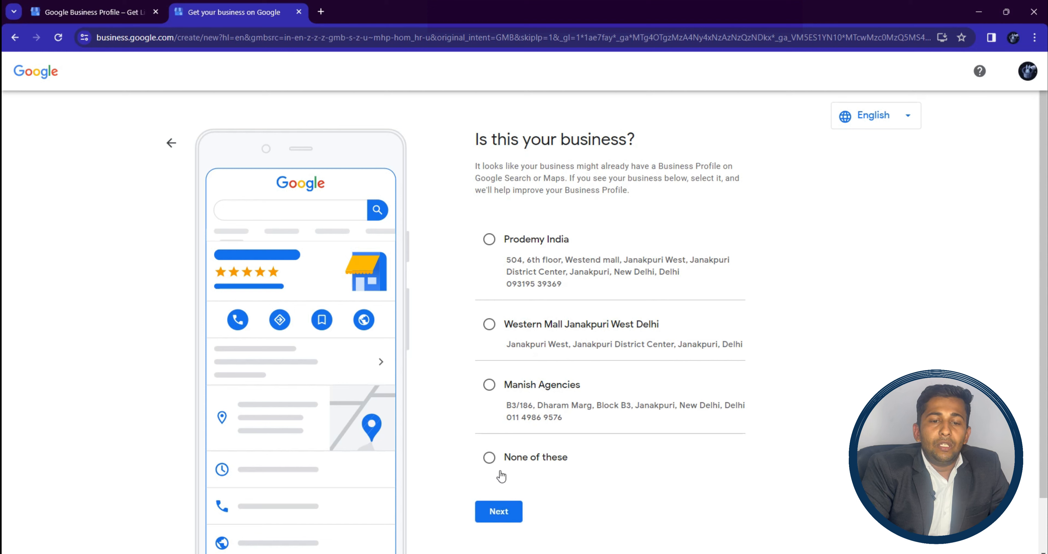
Answer 'None of these' to the suggested matching businesses and continue.
left_click(489, 457)
left_click(507, 513)
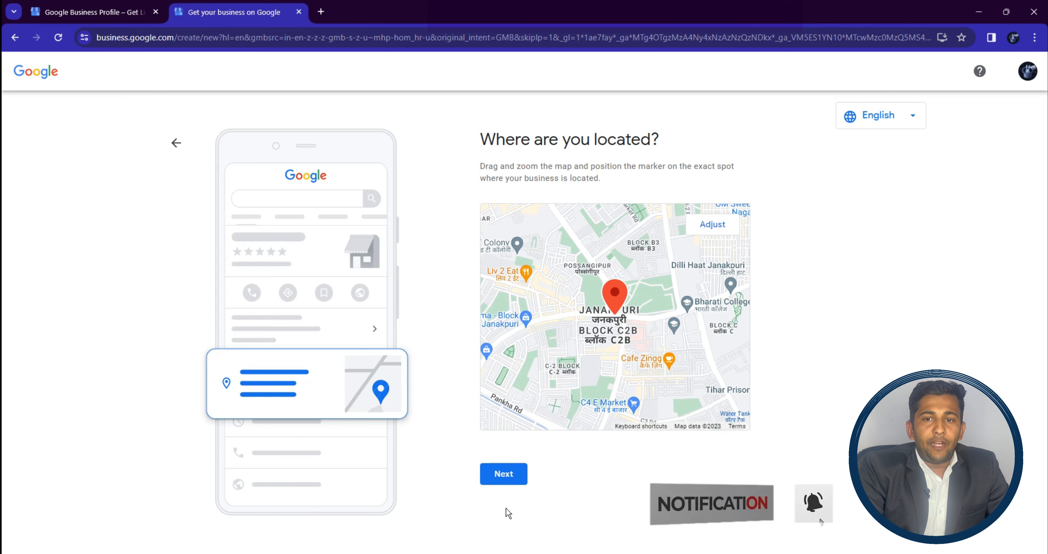
Reposition the map pin near Janak Puri Club, confirm it, and select the Phone number field.
left_click(712, 224)
scroll(620, 323, "down", 1)
scroll(621, 323, "down", 1)
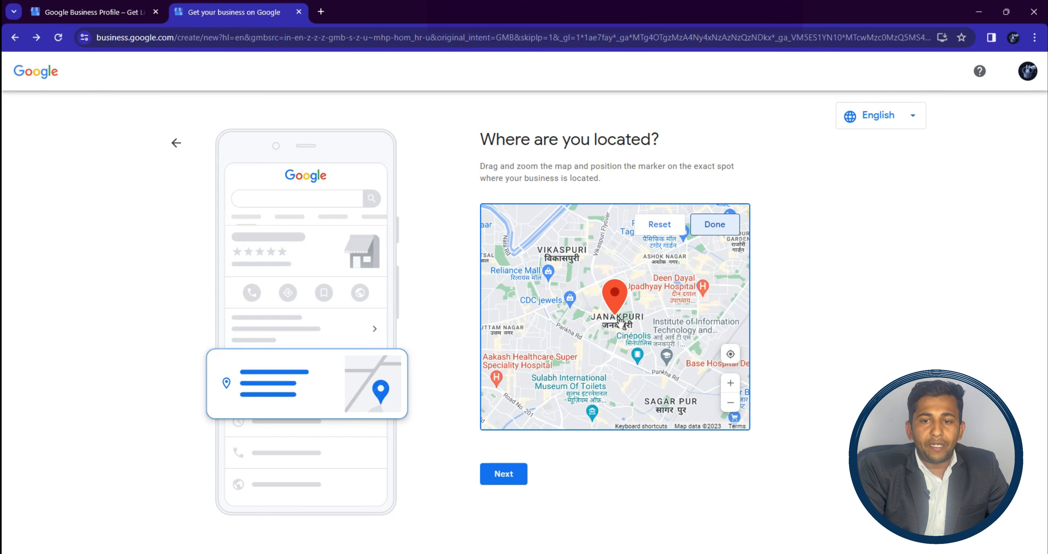
scroll(605, 287, "up", 2)
mouse_move(603, 287)
left_mouse_down()
mouse_move(602, 354)
mouse_move(661, 324)
left_mouse_up()
scroll(661, 324, "up", 1)
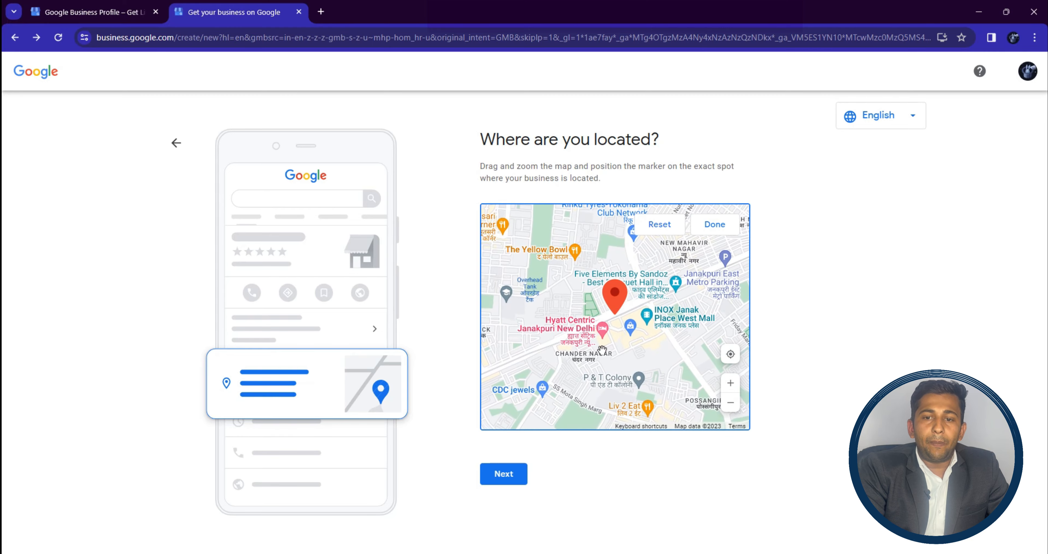
scroll(620, 353, "up", 1)
mouse_move(564, 383)
left_mouse_down()
mouse_move(620, 353)
mouse_move(581, 361)
left_mouse_up()
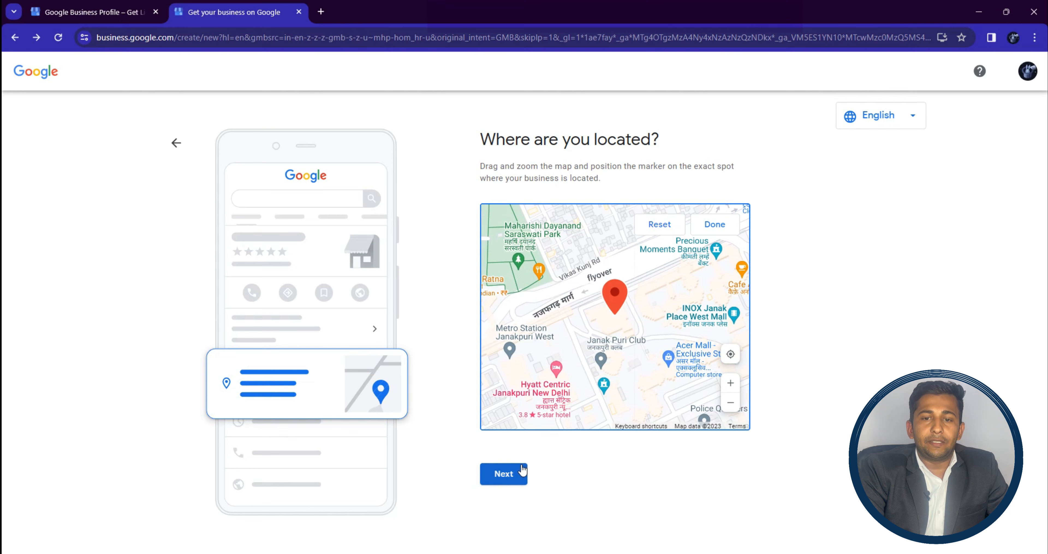
left_click(517, 473)
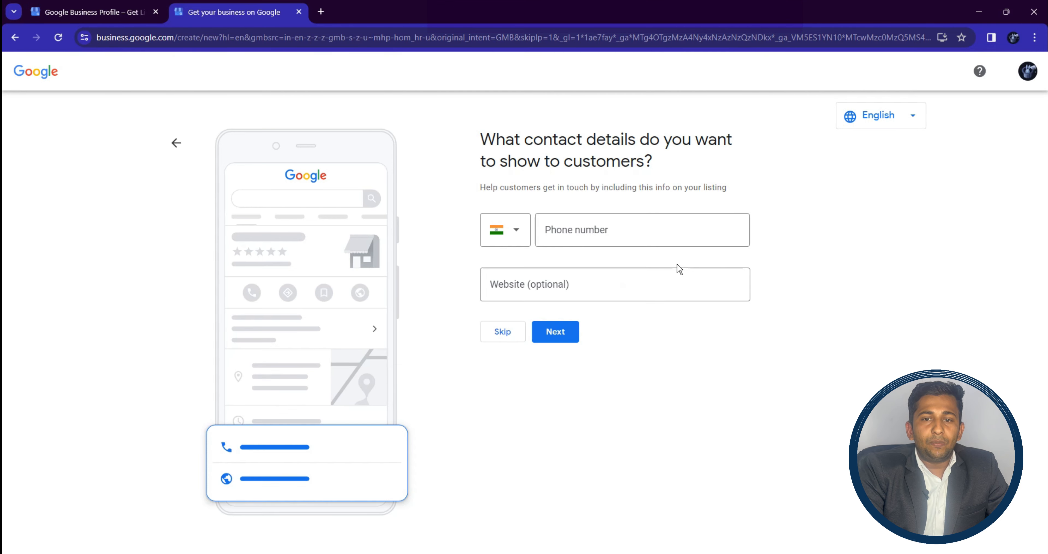
left_click(579, 232)
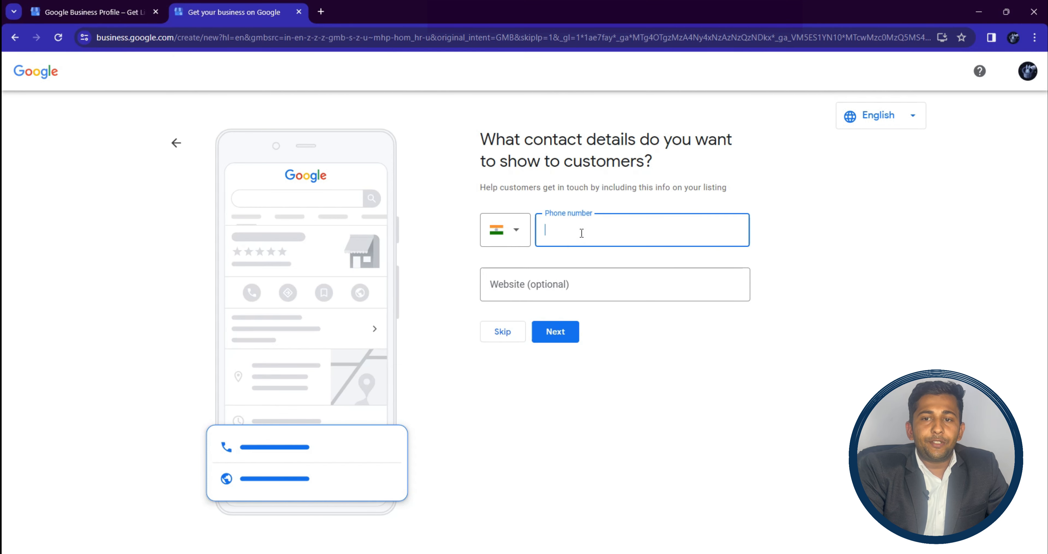
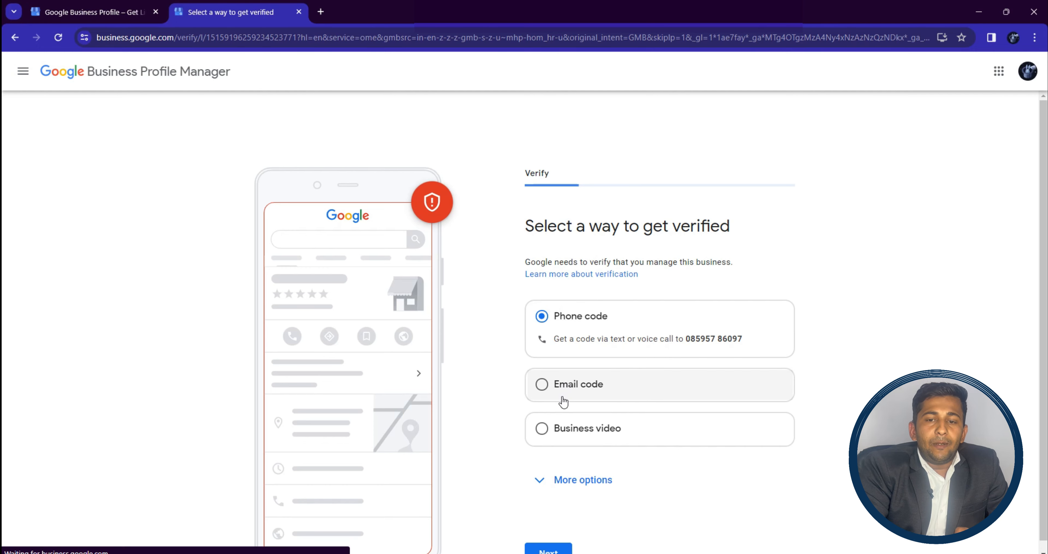
Choose phone-code verification from the extra options to reach the send-code page.
scroll(561, 397, "down", 1)
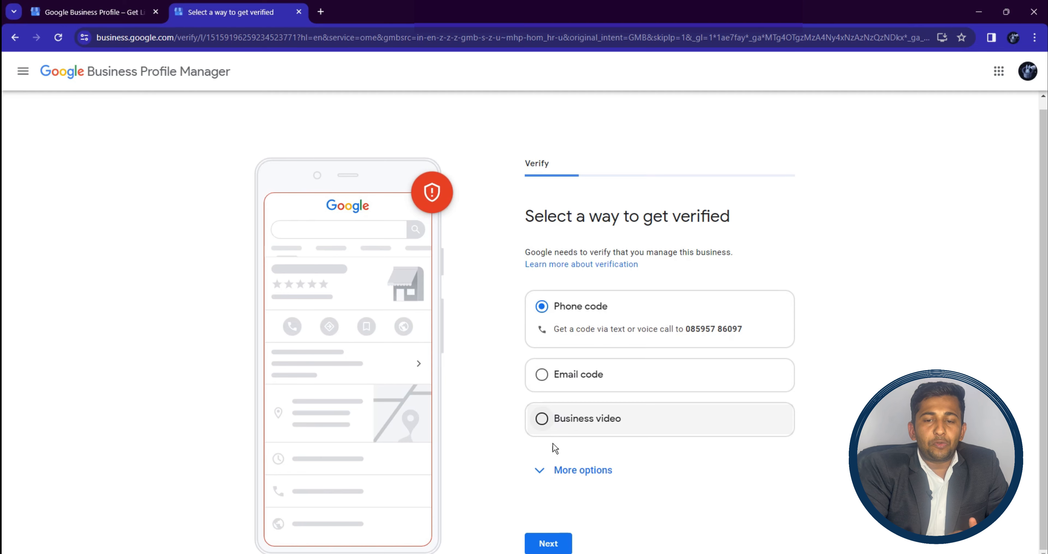
left_click(544, 469)
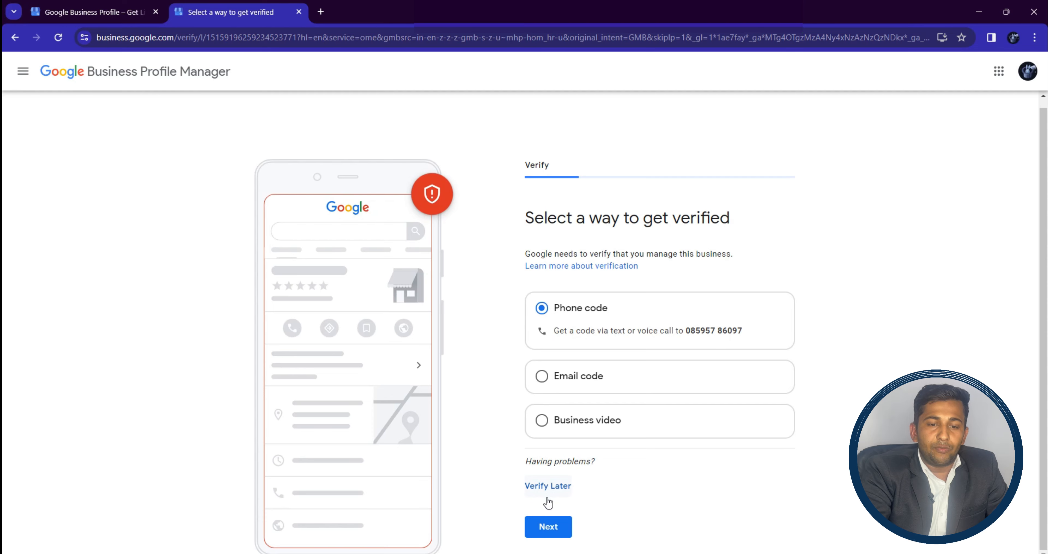
left_click(547, 526)
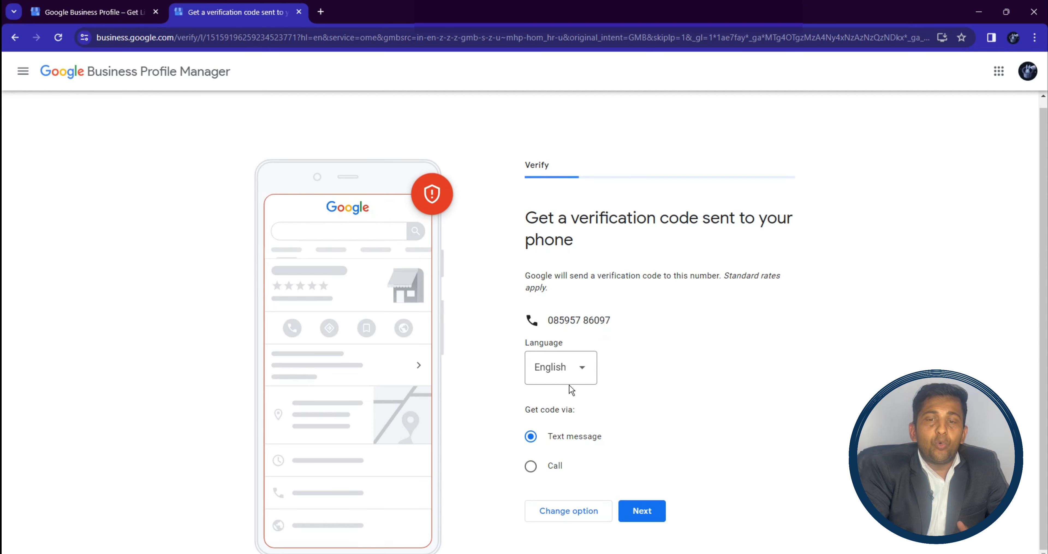
Have the code sent by text, enter the six-digit code received, and verify the business.
left_click(638, 511)
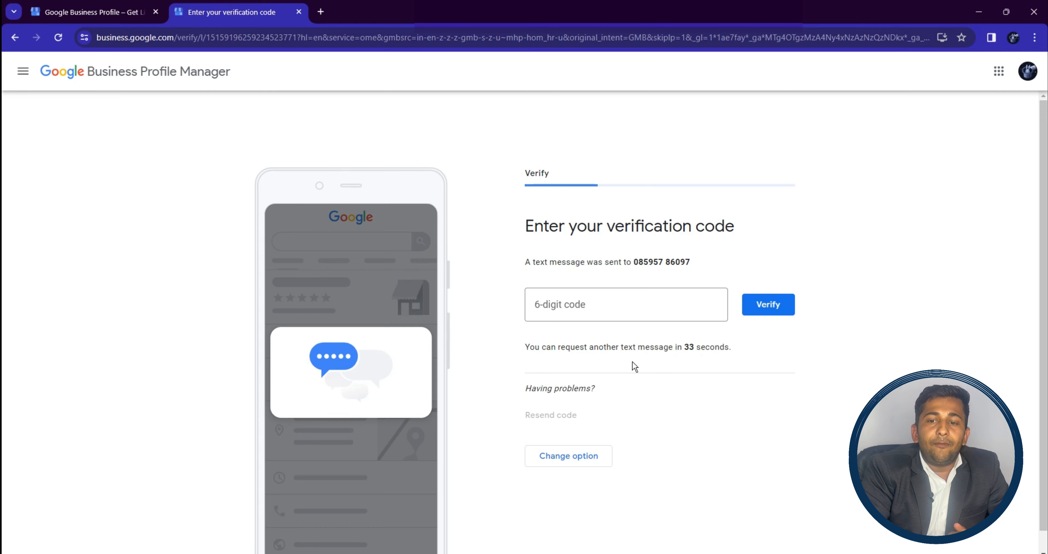
left_click(634, 293)
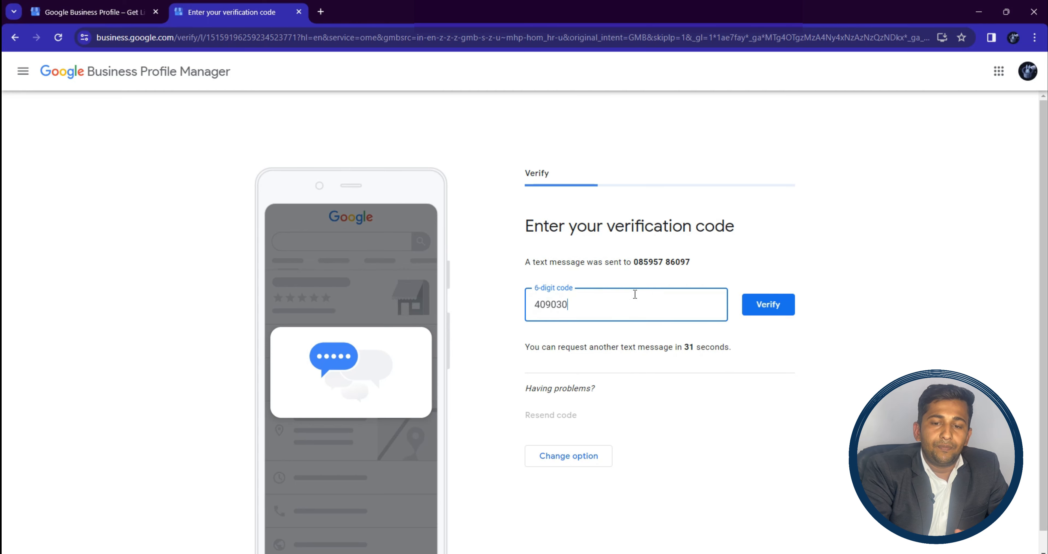
left_click(781, 303)
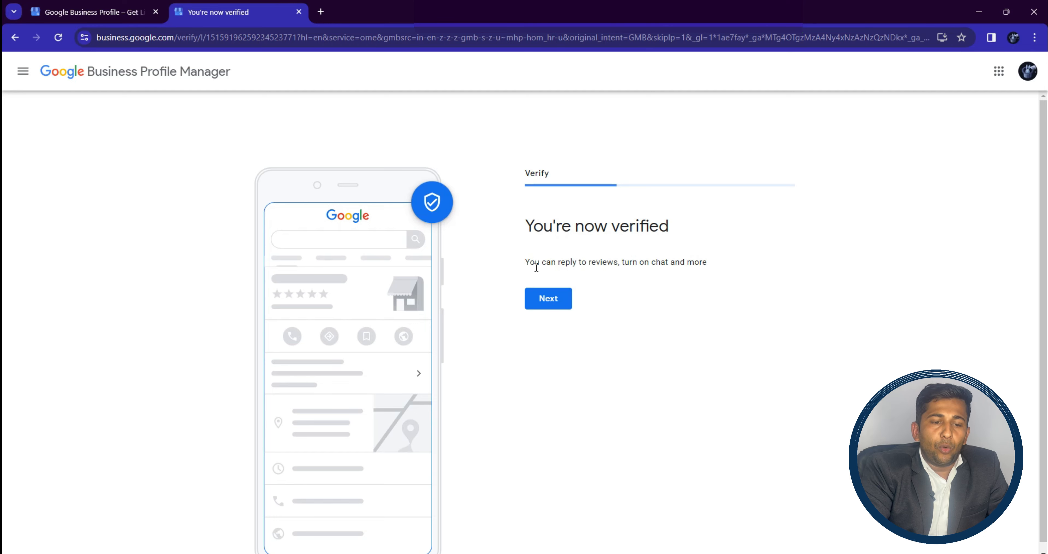
Add Digital marketing, Content Management, Branding, Graphic design and Lead Generation as services.
left_click(546, 306)
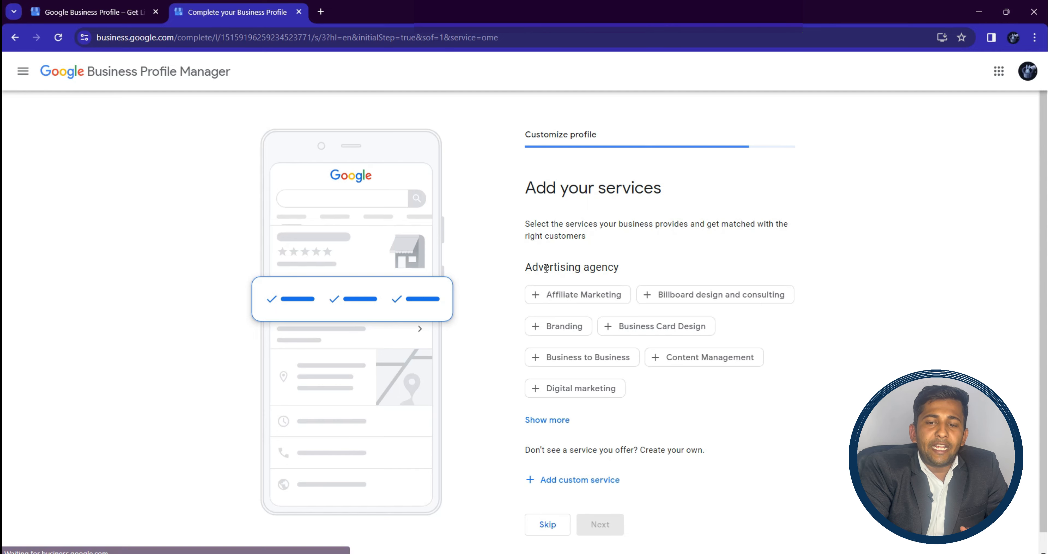
left_click(570, 389)
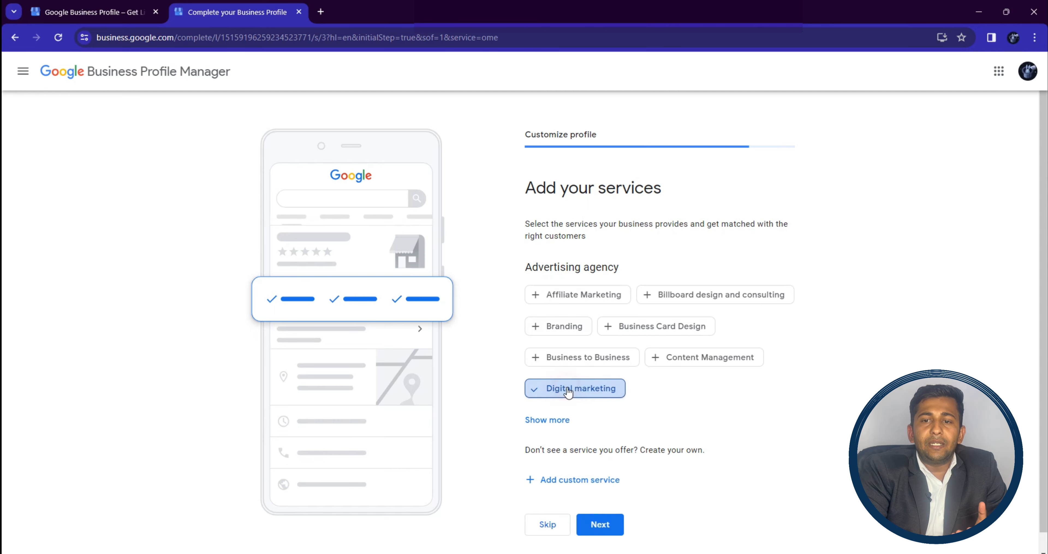
left_click(685, 358)
left_click(561, 326)
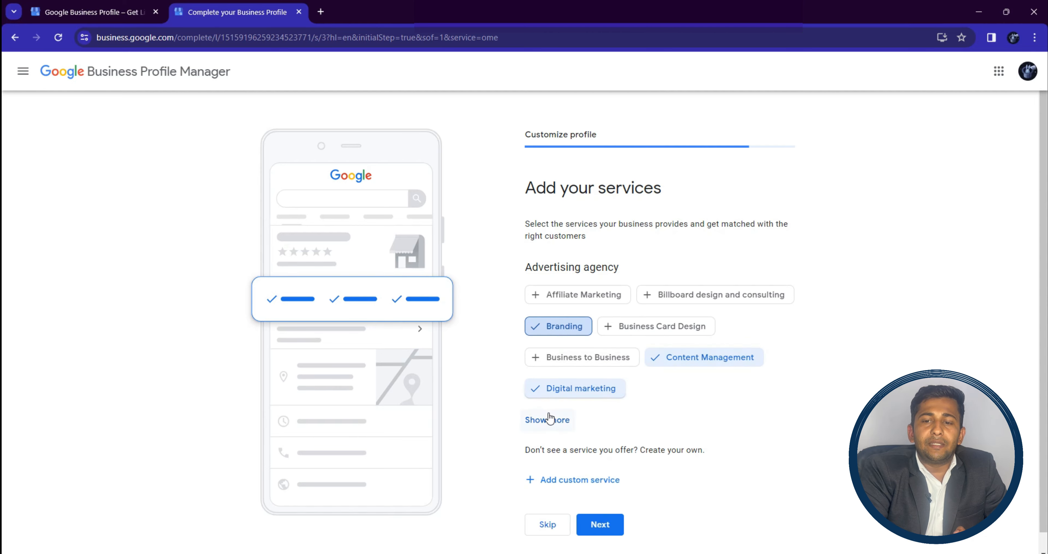
left_click(549, 421)
scroll(636, 325, "down", 3)
left_click(667, 301)
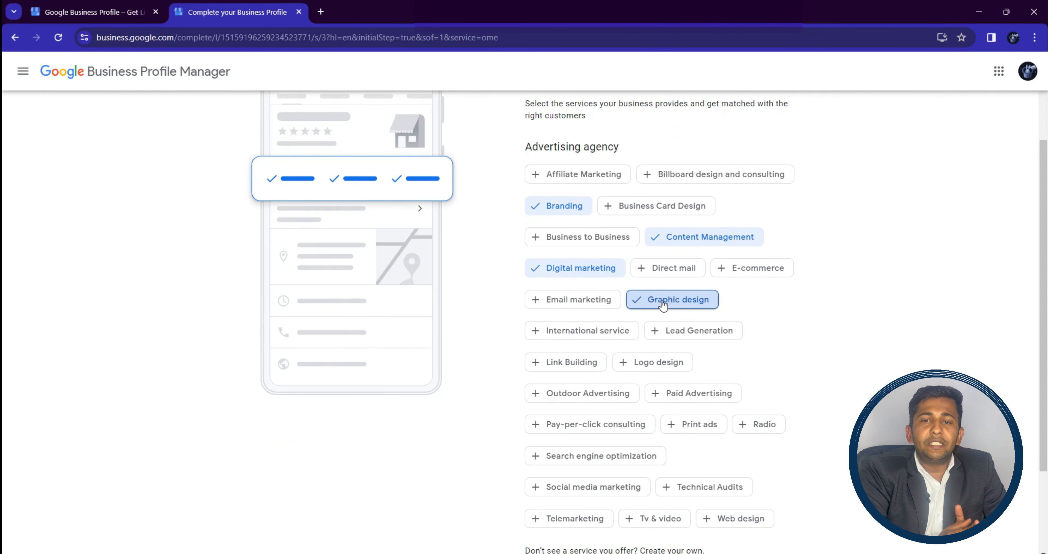
left_click(675, 331)
Add Search engine optimization, Social media marketing, Web design and custom 'Online Marketing', then save.
scroll(578, 404, "down", 1)
left_click(579, 403)
left_click(580, 427)
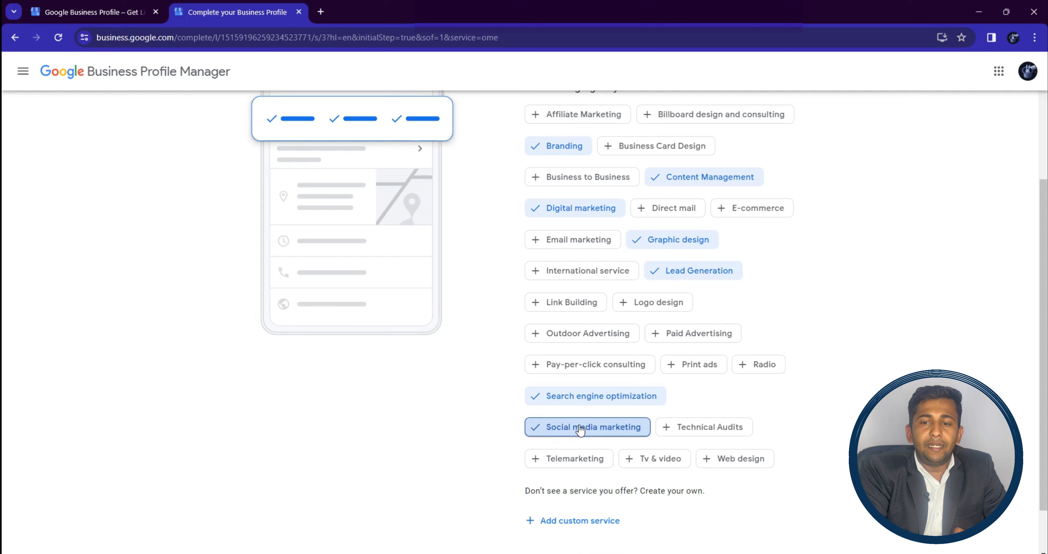
left_click(723, 463)
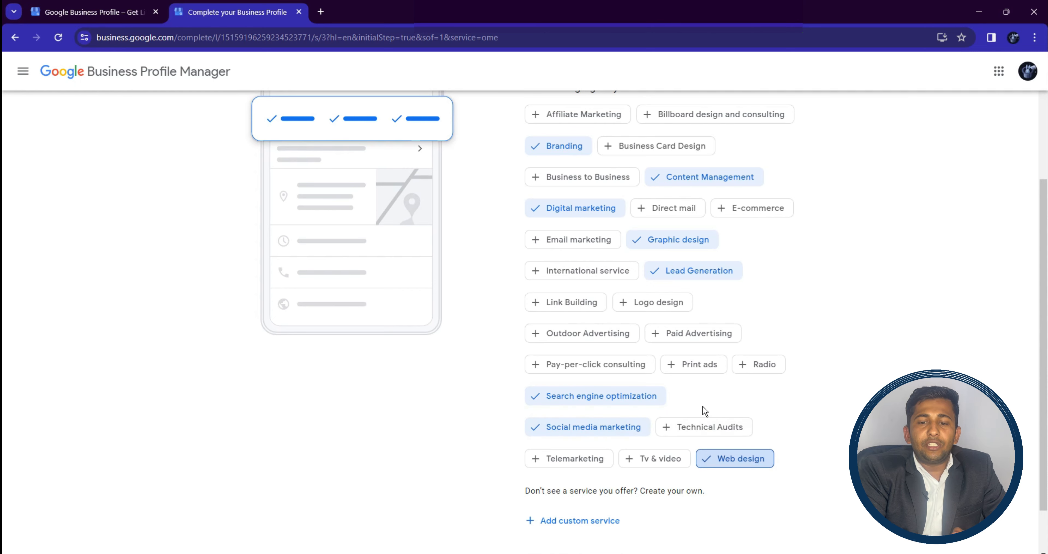
scroll(705, 411, "down", 1)
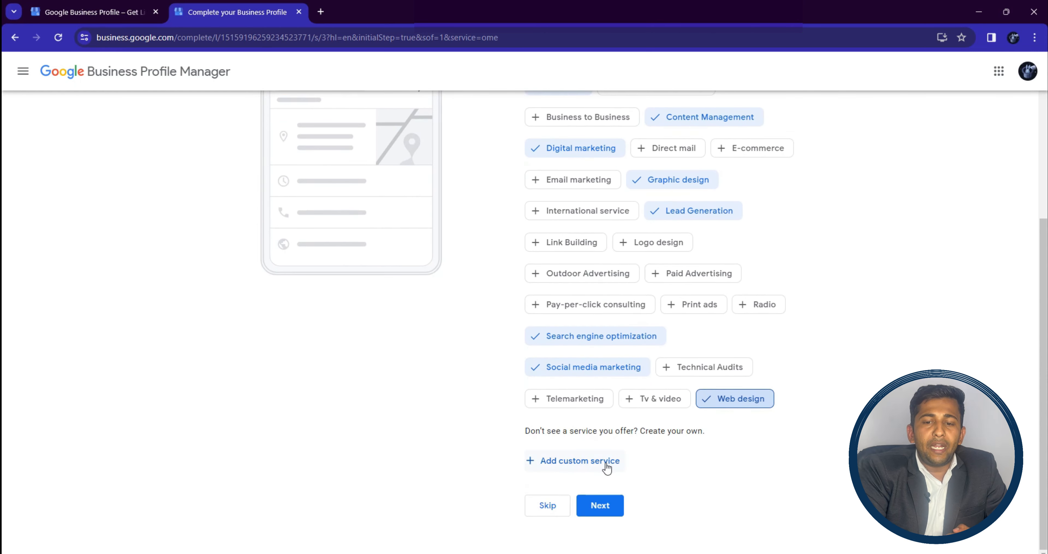
left_click(568, 463)
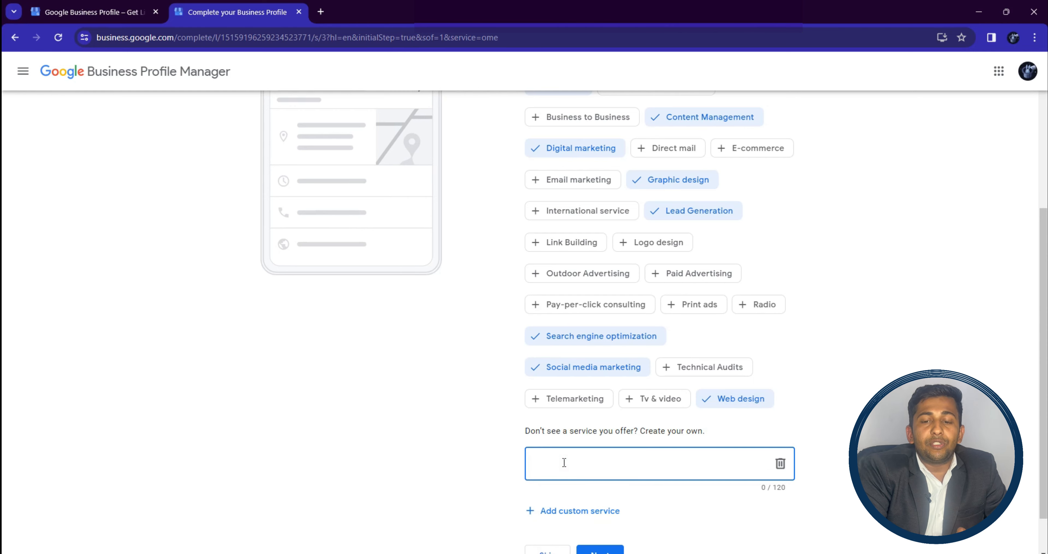
type("Online Marketing")
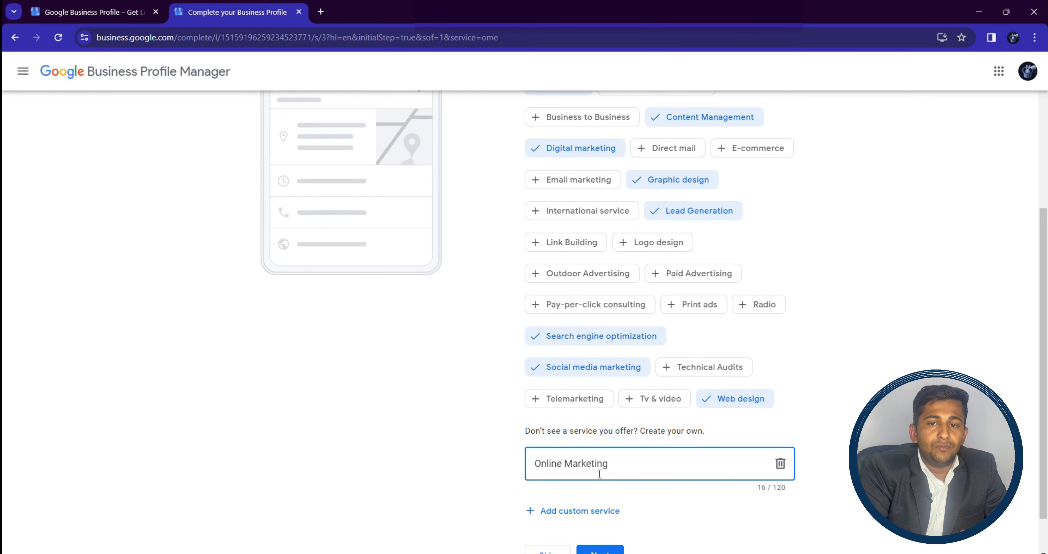
left_click(599, 549)
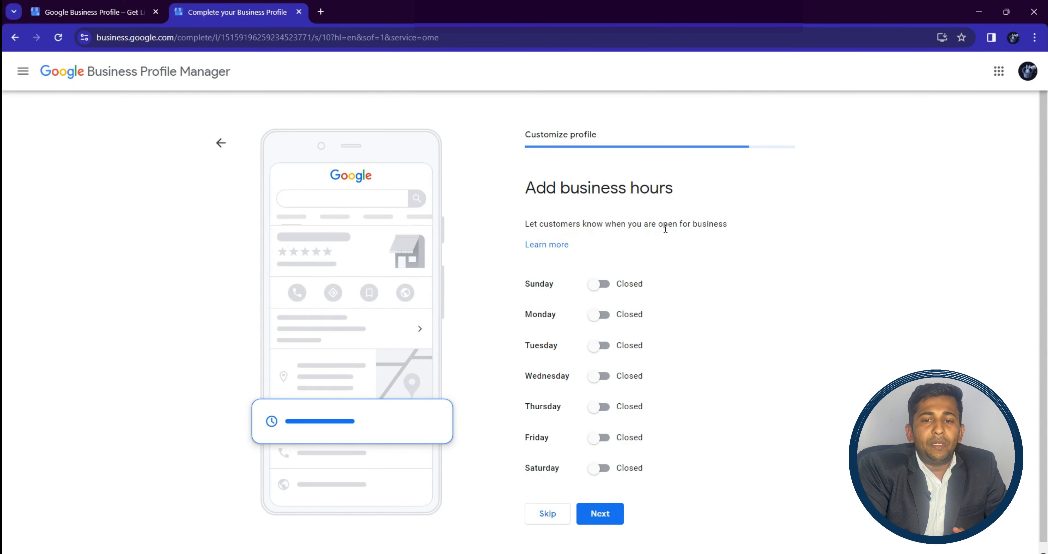
Open Monday with hours 9:00 AM to 9:00 PM.
left_click(597, 320)
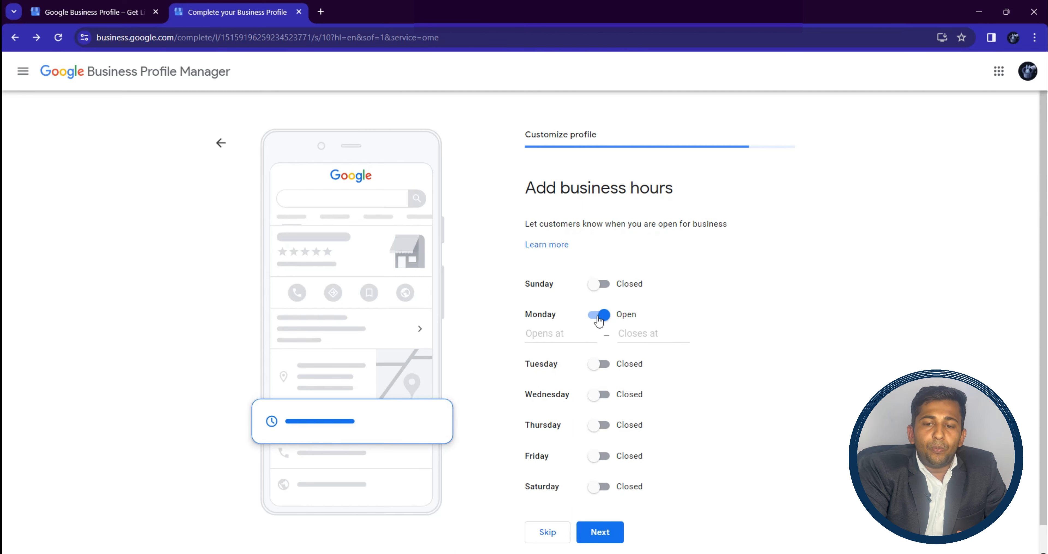
left_click(543, 333)
scroll(558, 387, "down", 8)
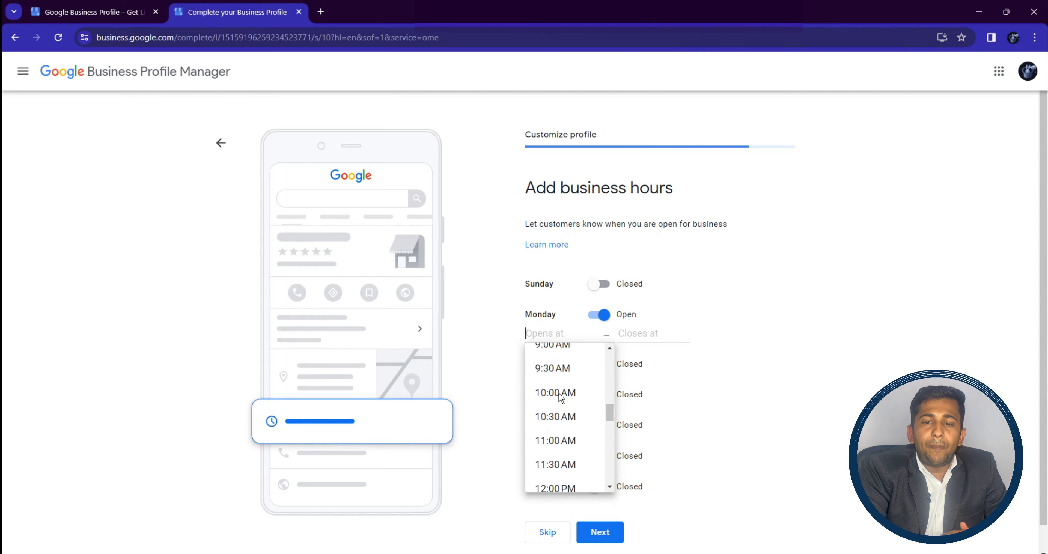
left_click(559, 357)
left_click(627, 334)
scroll(643, 398, "down", 6)
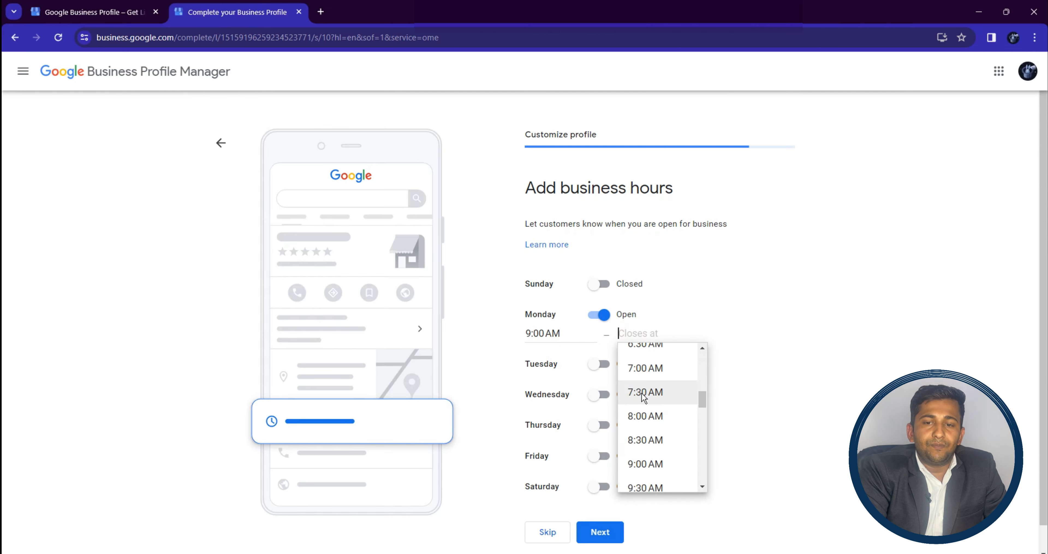
scroll(644, 396, "down", 10)
left_click(650, 416)
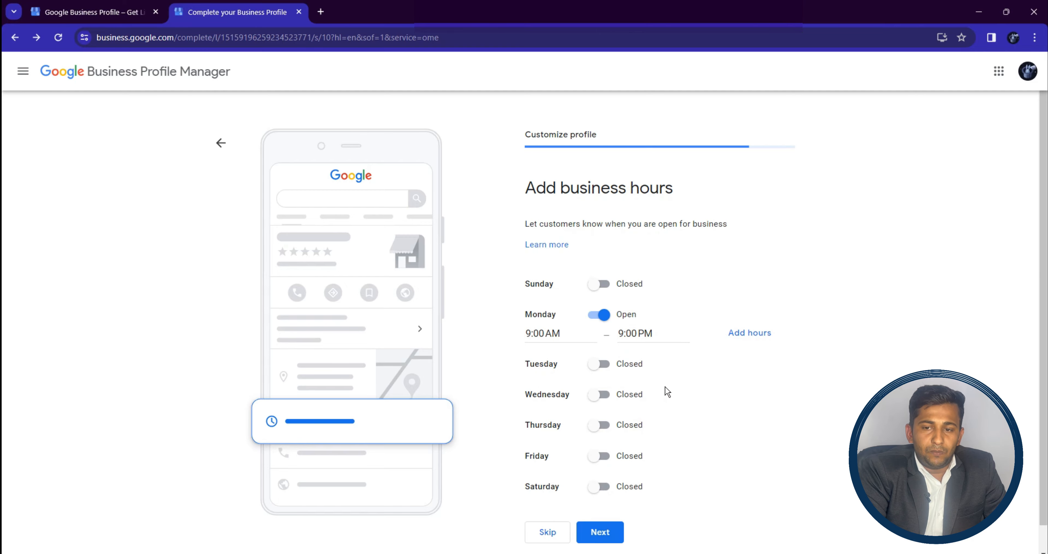
Mark Tuesday through Saturday open, save the hours, and keep messaging enabled.
left_click(598, 364)
left_click(598, 413)
left_click(598, 462)
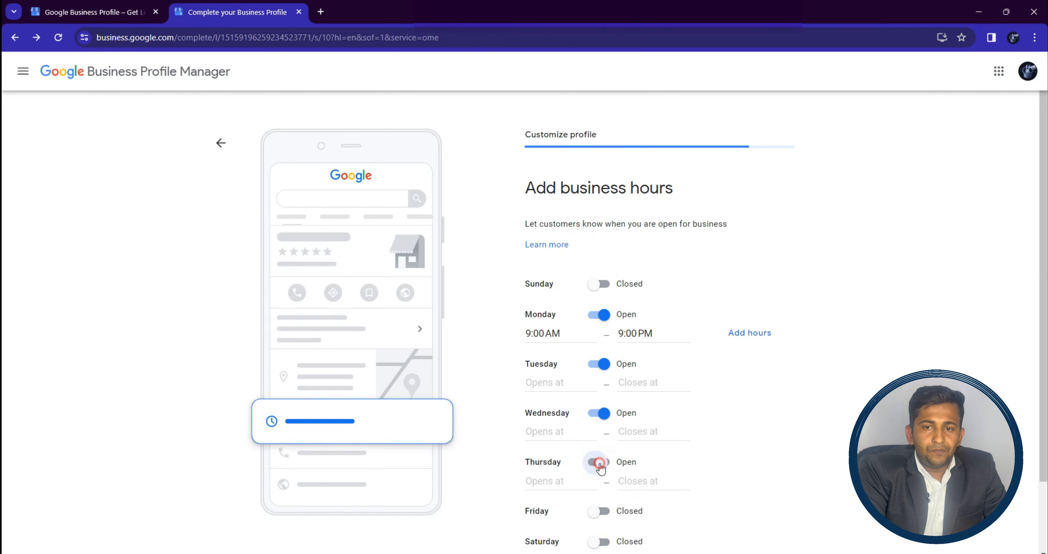
left_click(599, 511)
scroll(602, 529, "down", 1)
left_click(597, 499)
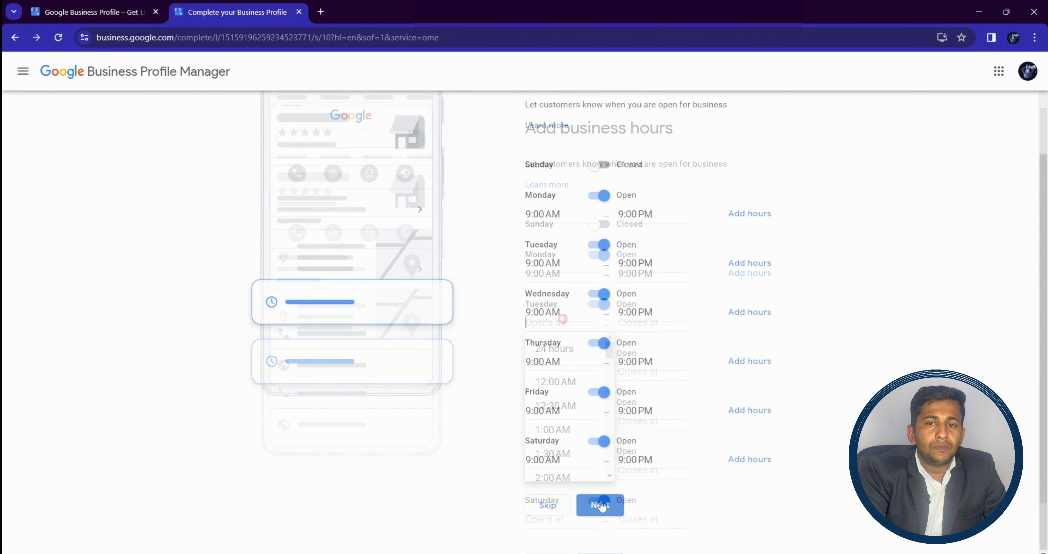
left_click(600, 505)
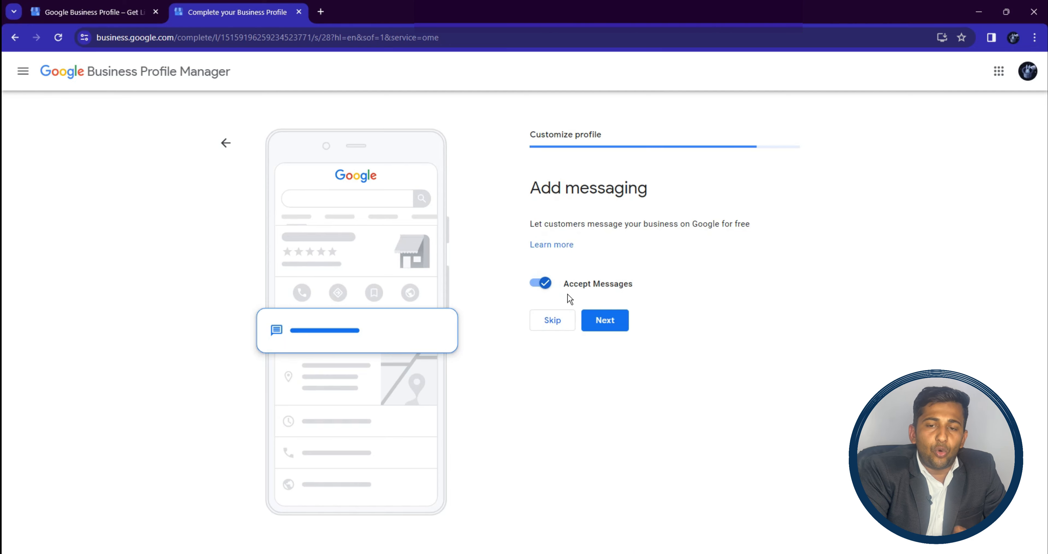
left_click(600, 322)
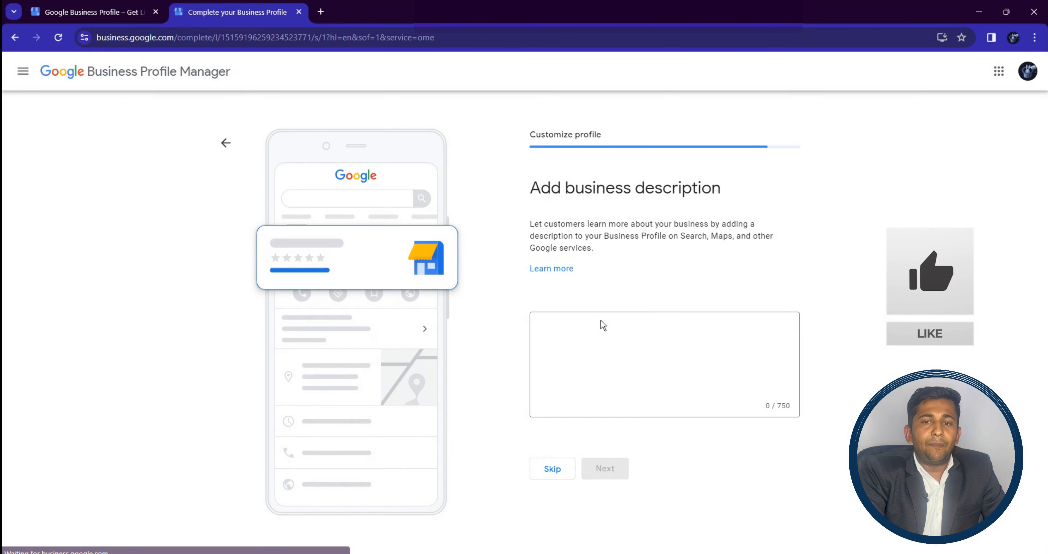
Paste the Morningsip Enterprises description, delete its trailing 'Why choose us' line, and save it.
left_click(600, 338)
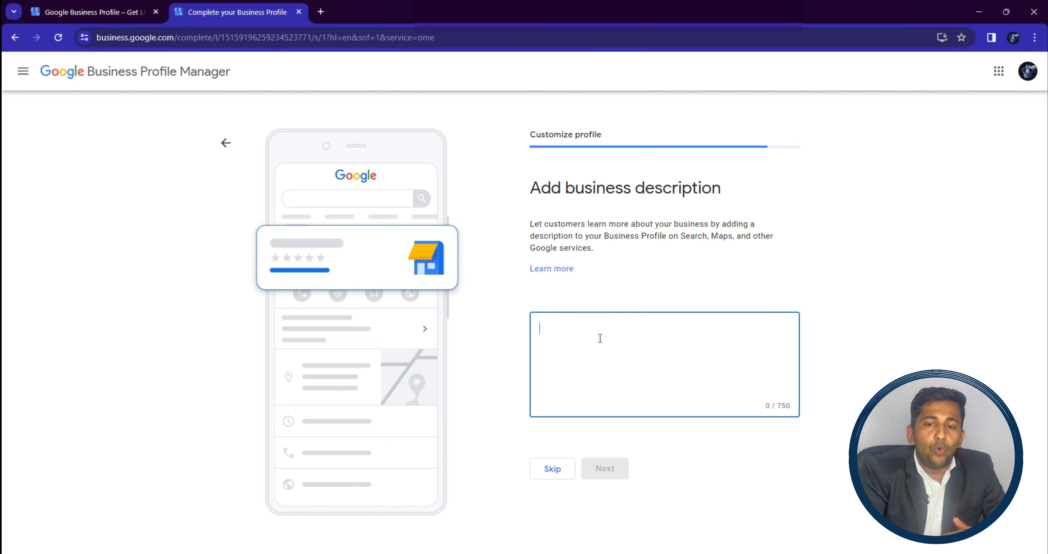
key("ctrl+v")
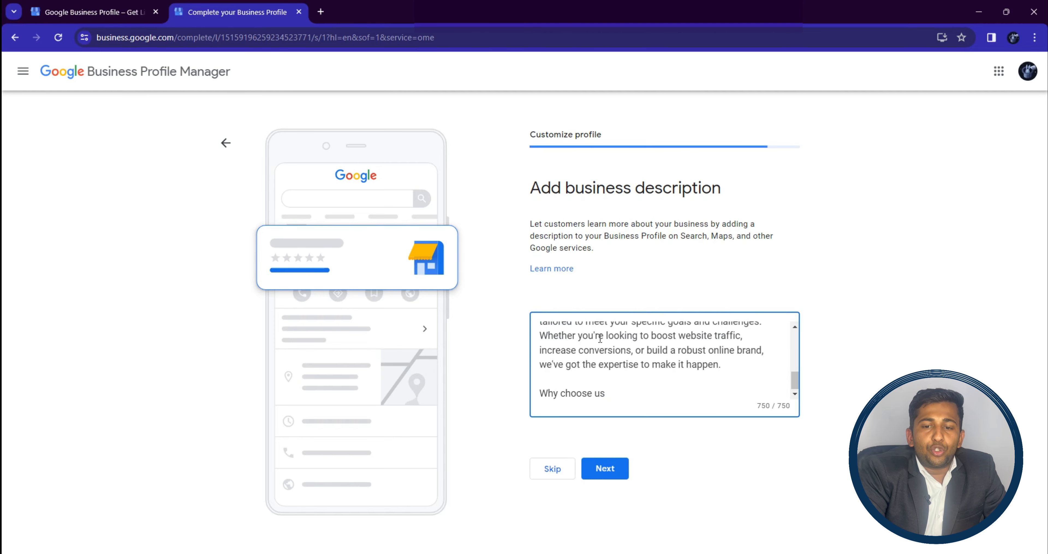
scroll(650, 355, "up", 5)
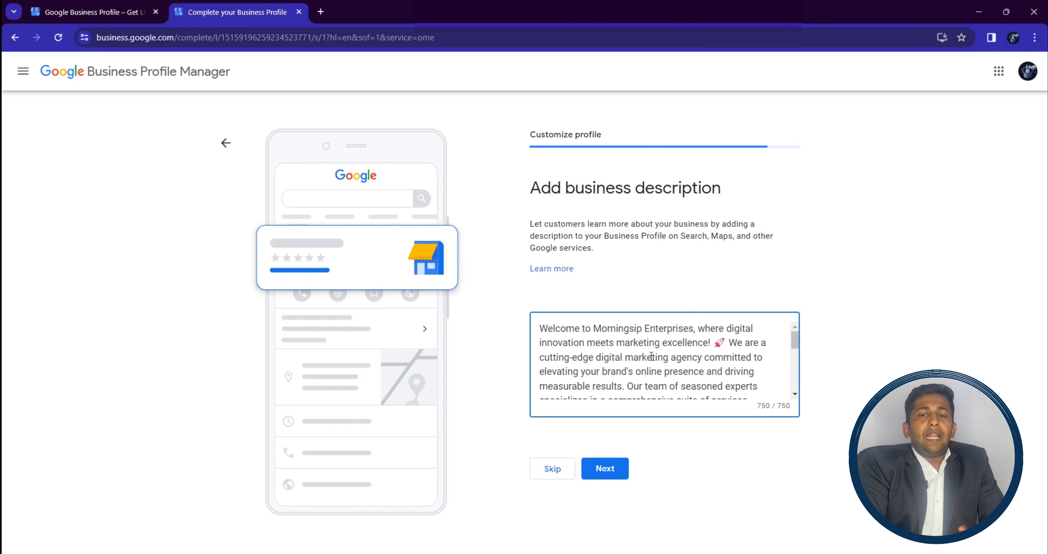
scroll(650, 356, "down", 5)
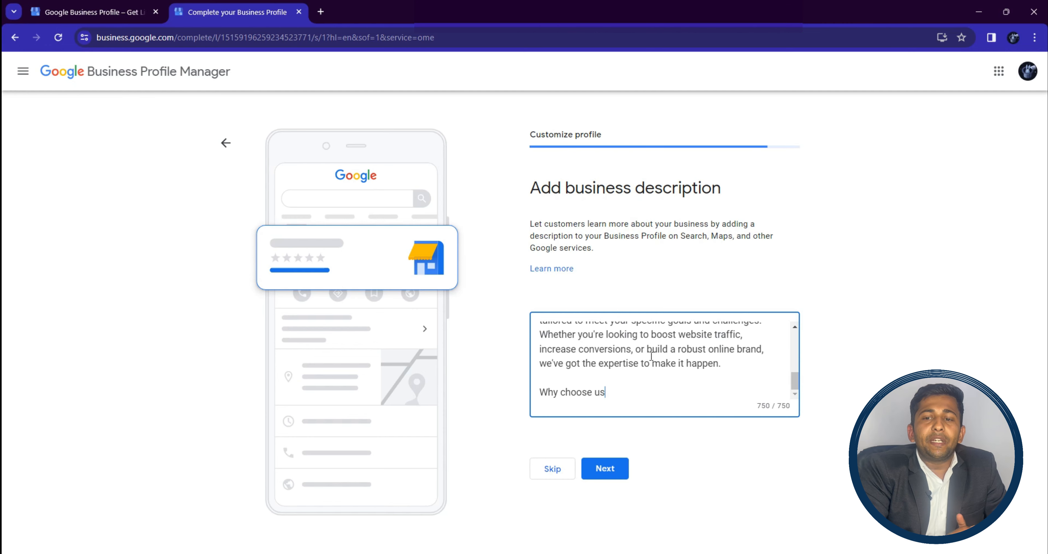
left_click_drag(629, 392, 527, 392)
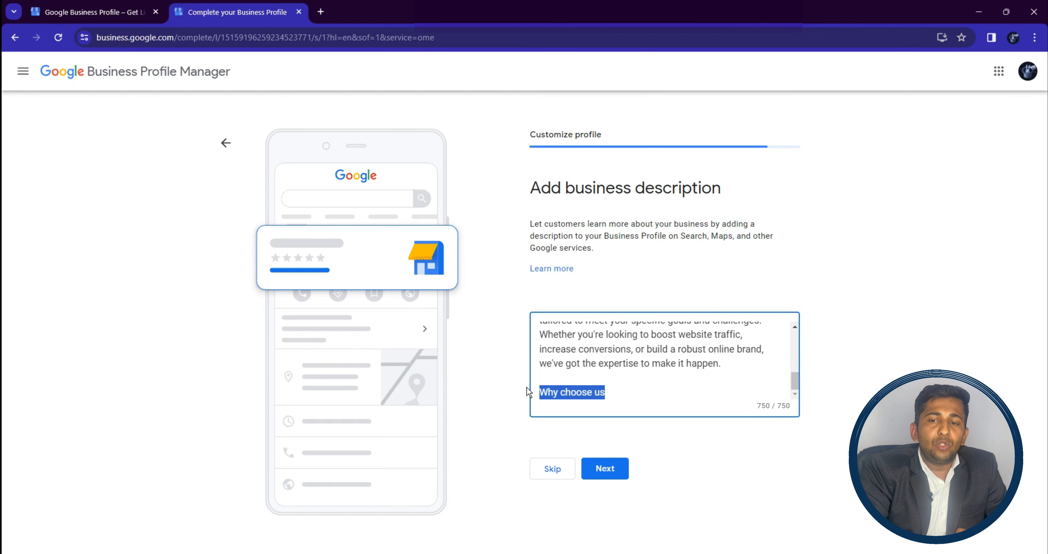
key("BackSpace")
key("BackSpace")
key("BackSpace")
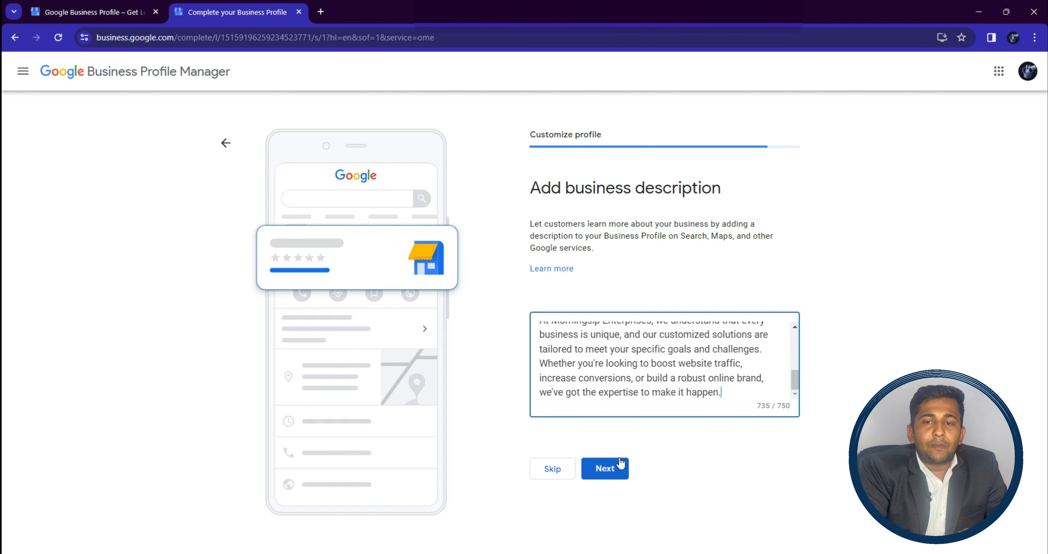
left_click(608, 469)
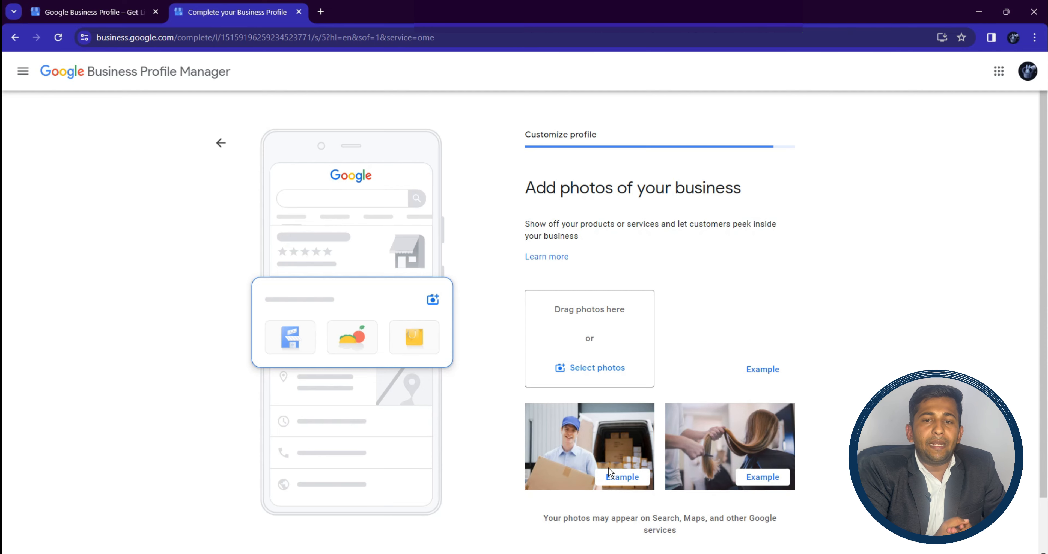
Upload the Morningsip Enterprises logo image as the business photo and continue.
scroll(609, 468, "down", 1)
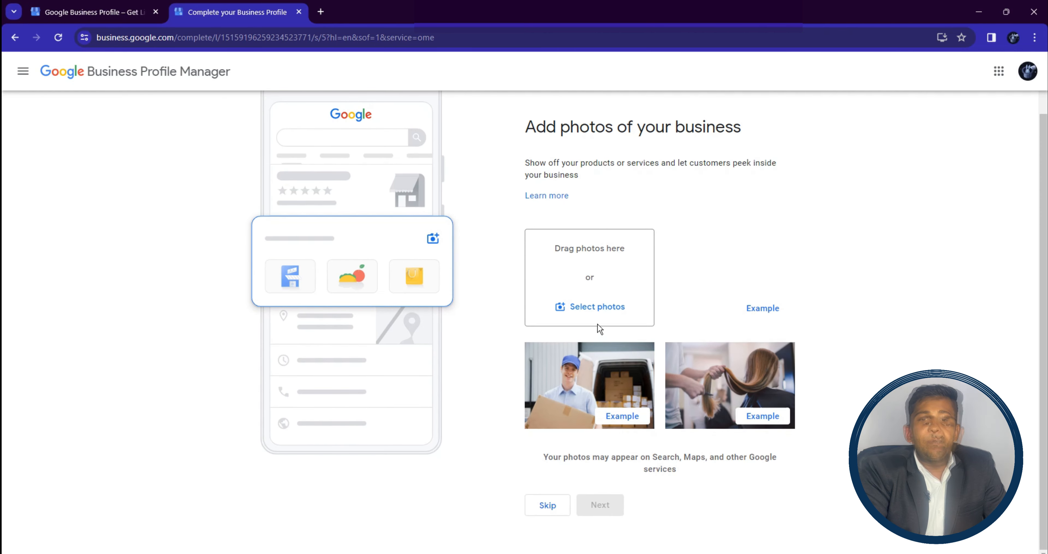
left_click(592, 306)
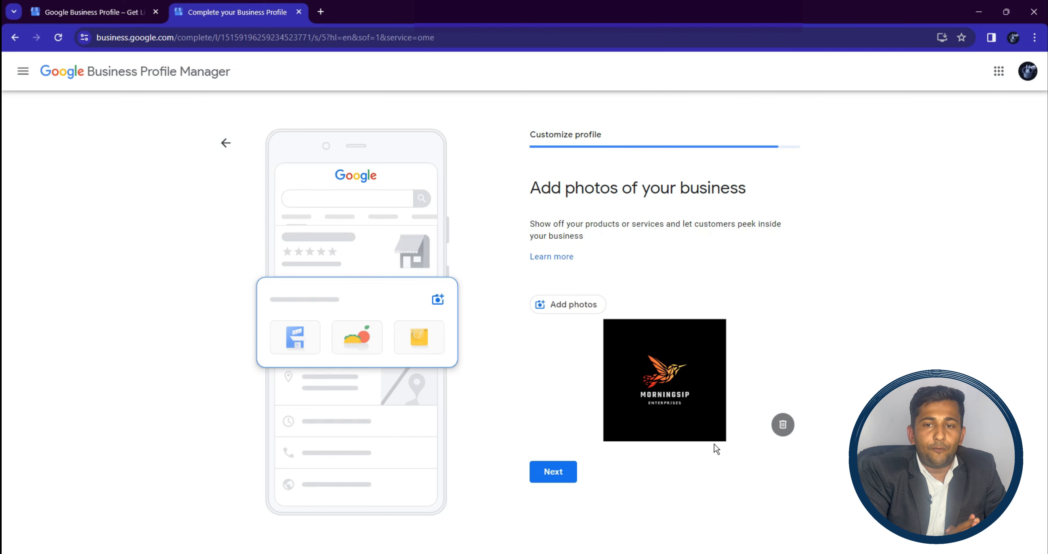
left_click(553, 468)
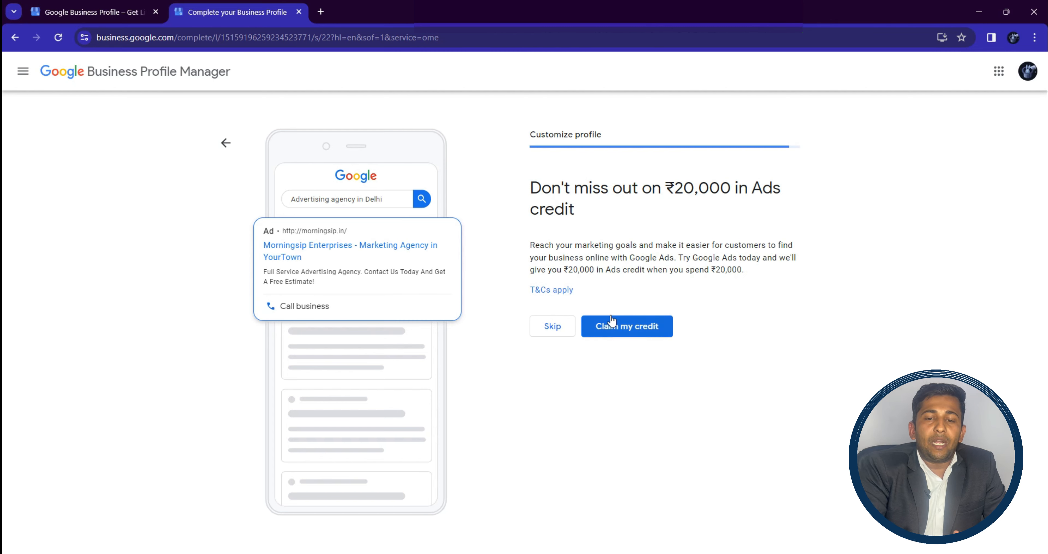
Skip the ₹20,000 Ads credit offer and finish setup to view the Google Search panel.
left_click(547, 331)
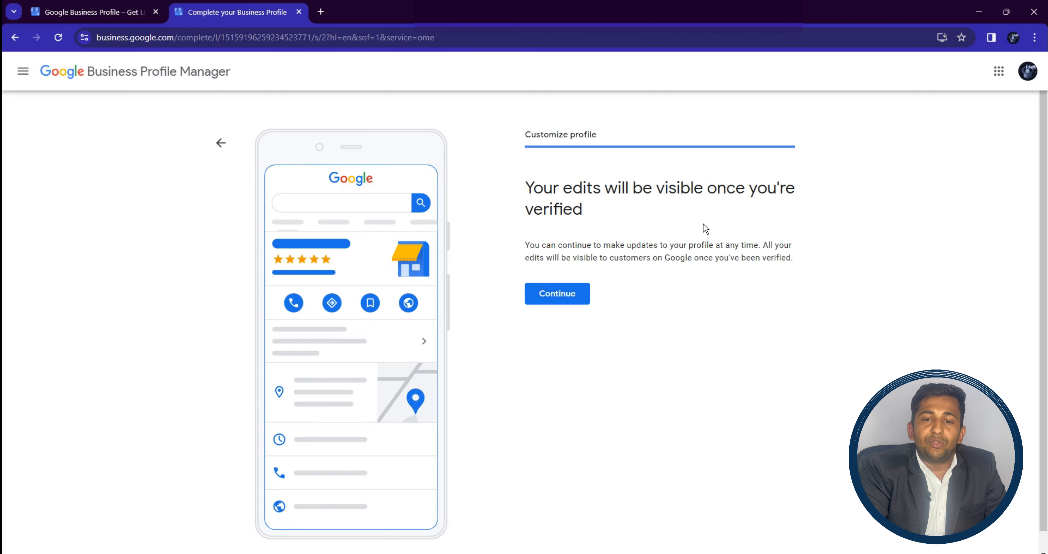
left_click(554, 297)
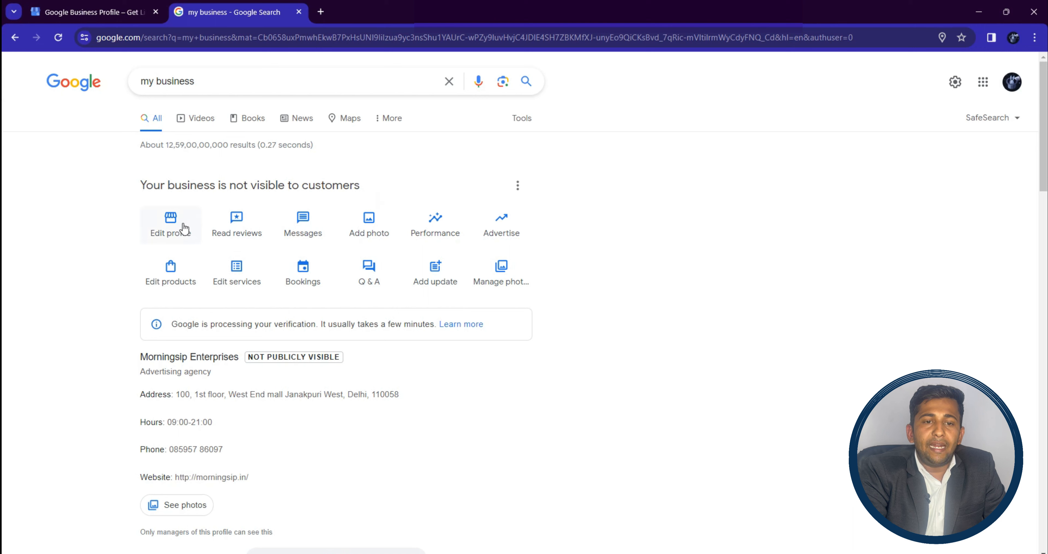
left_click(176, 227)
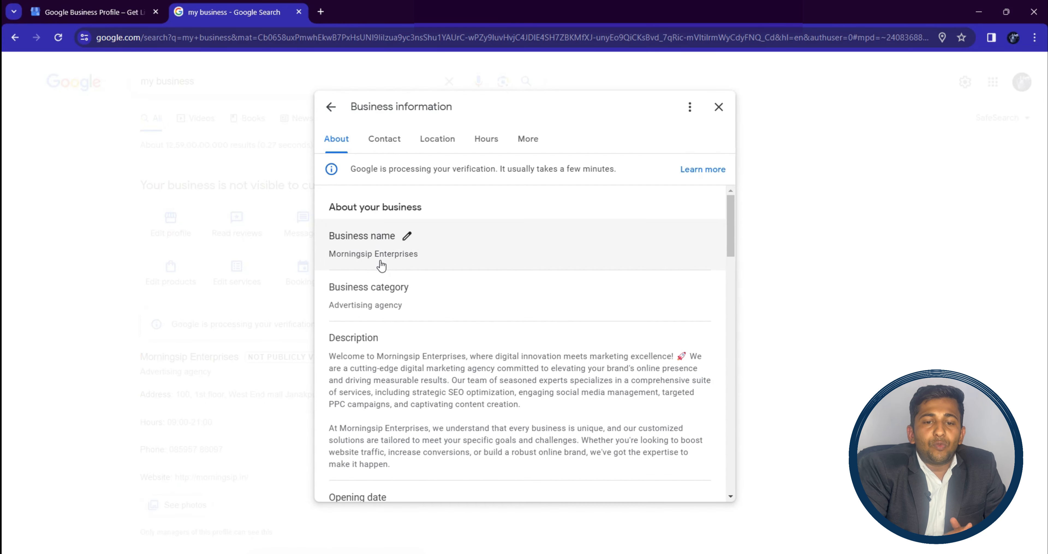
scroll(381, 266, "down", 3)
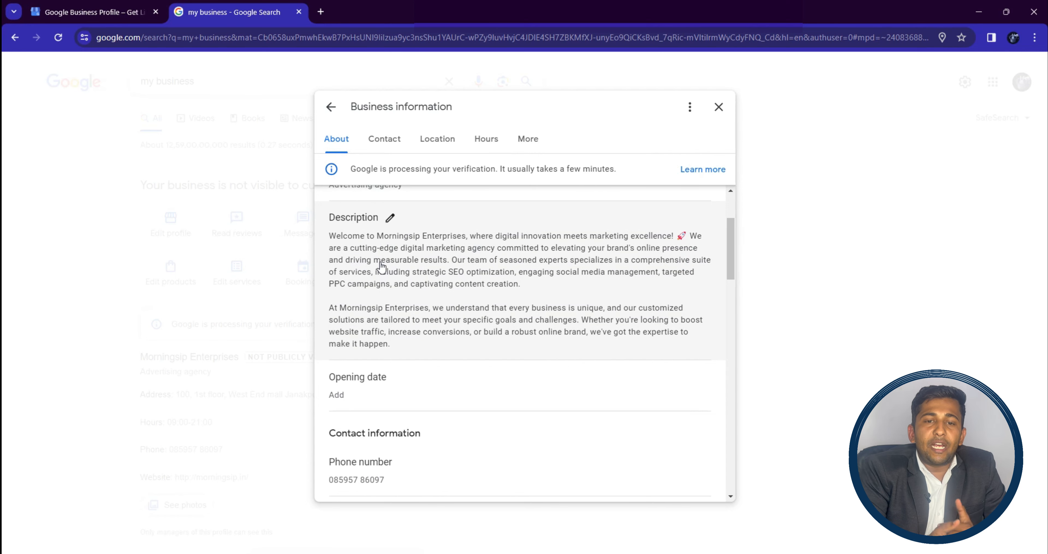
scroll(381, 266, "up", 3)
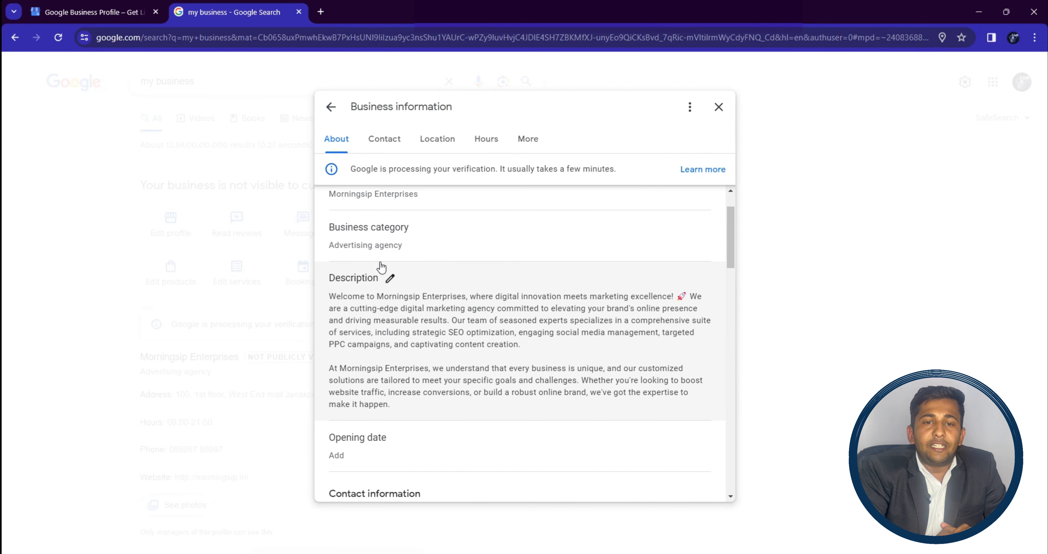
left_click(389, 147)
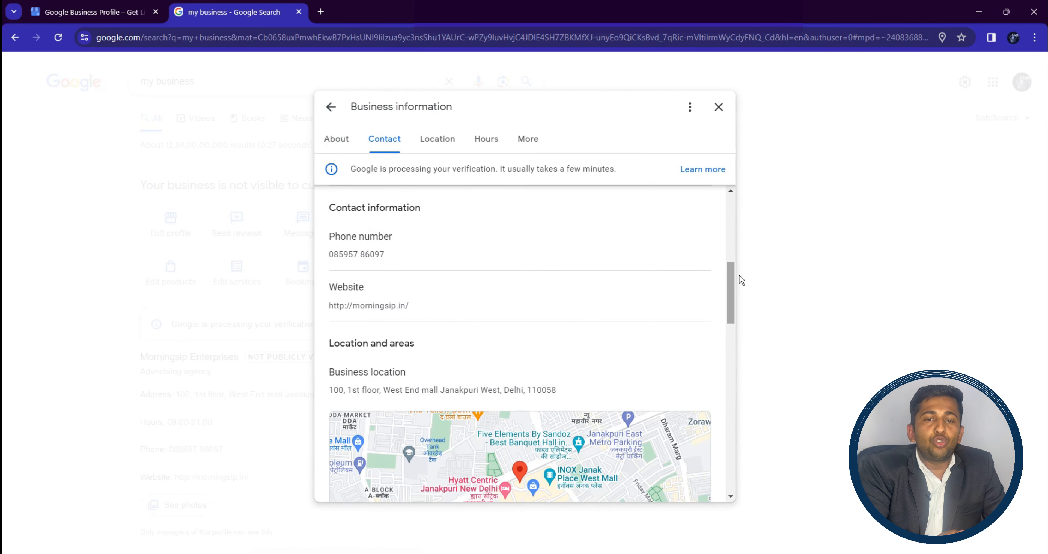
left_click_drag(732, 288, 723, 463)
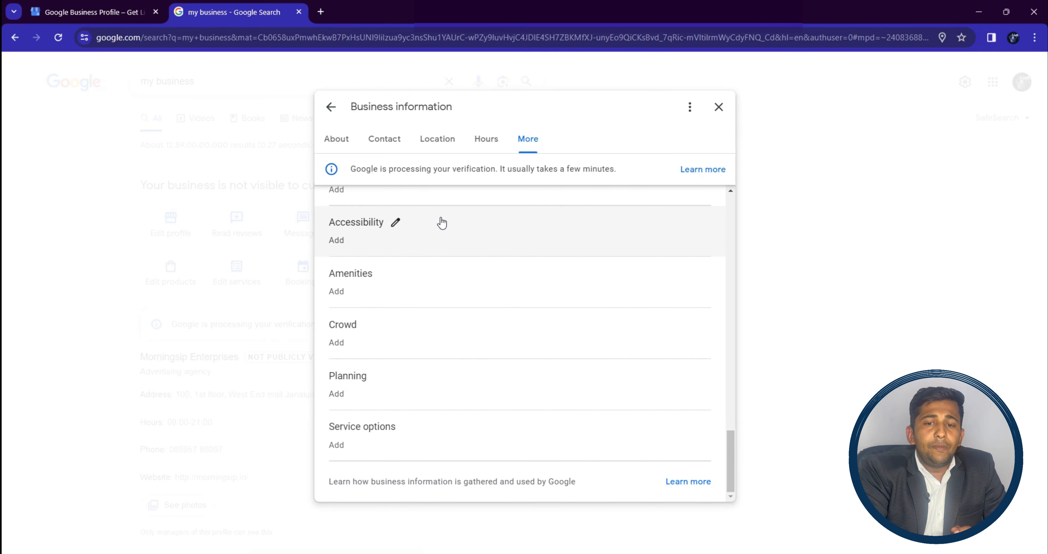
left_click(719, 108)
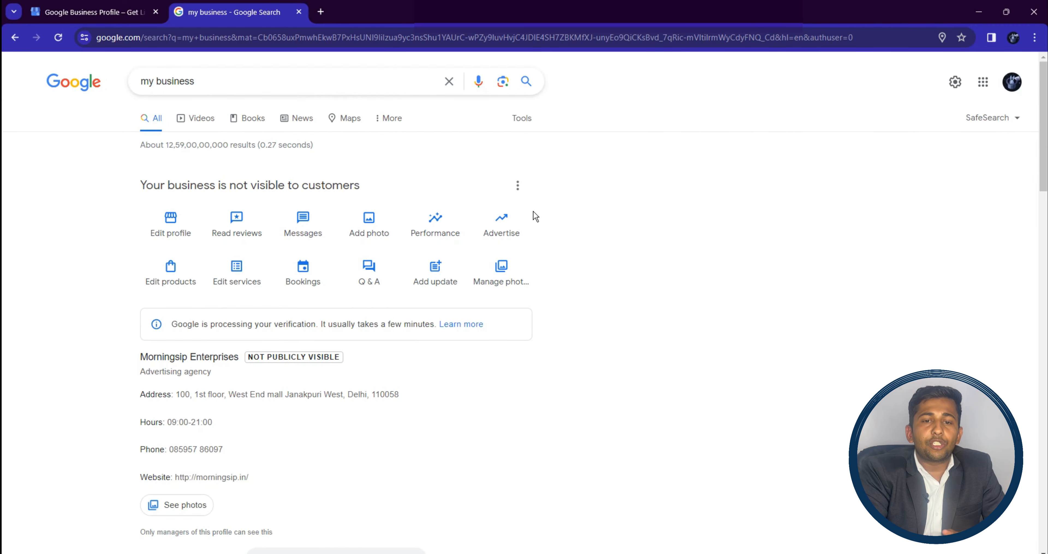